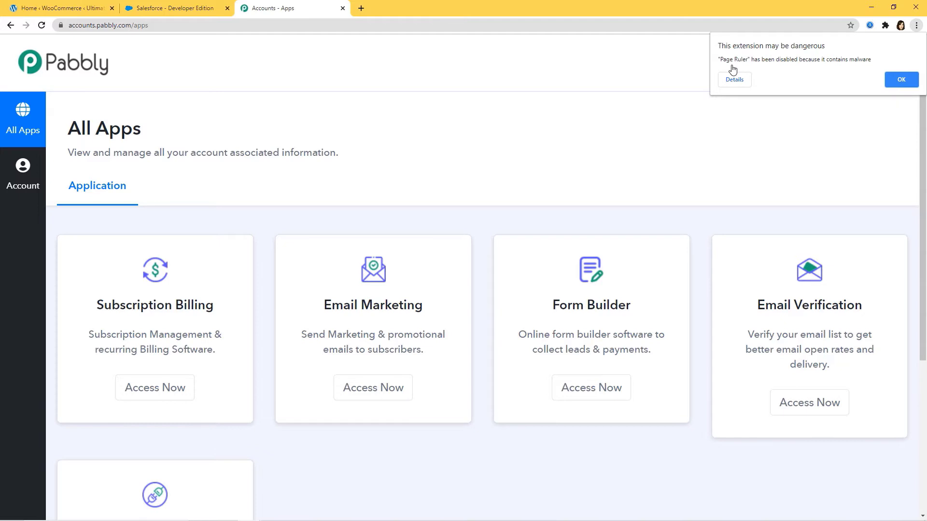
Step: Scroll down the All Apps page to reach the Connect card
scroll(683, 137, "down", 2)
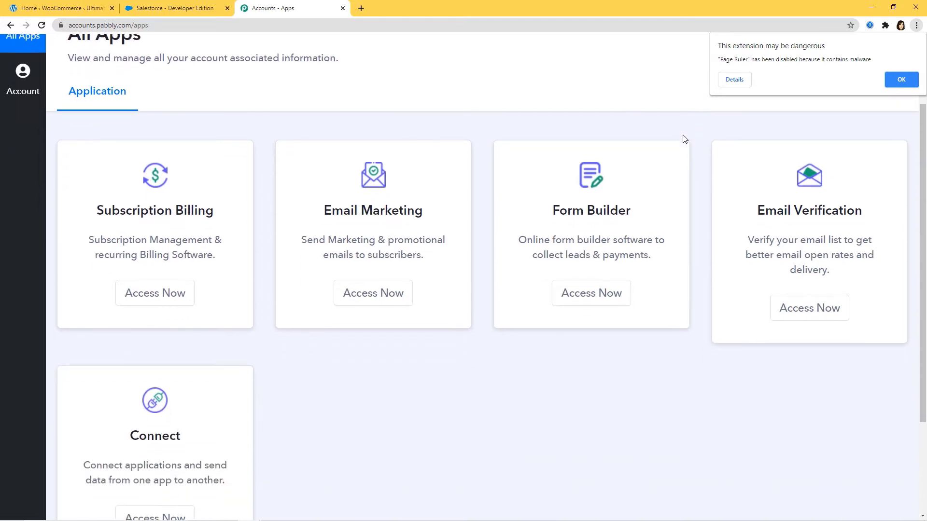
scroll(682, 136, "down", 2)
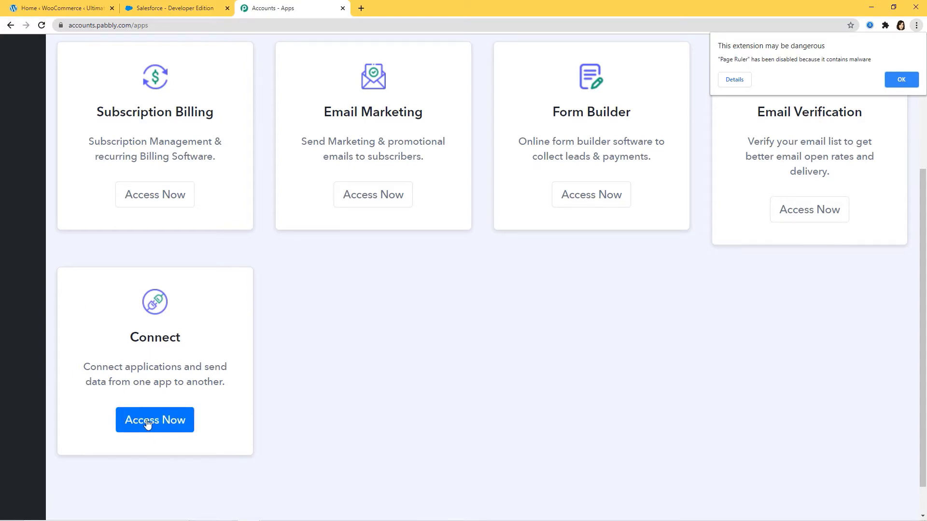
Step: Launch Connect and create a workflow named 'Razorpay Integrations'
left_click(125, 423)
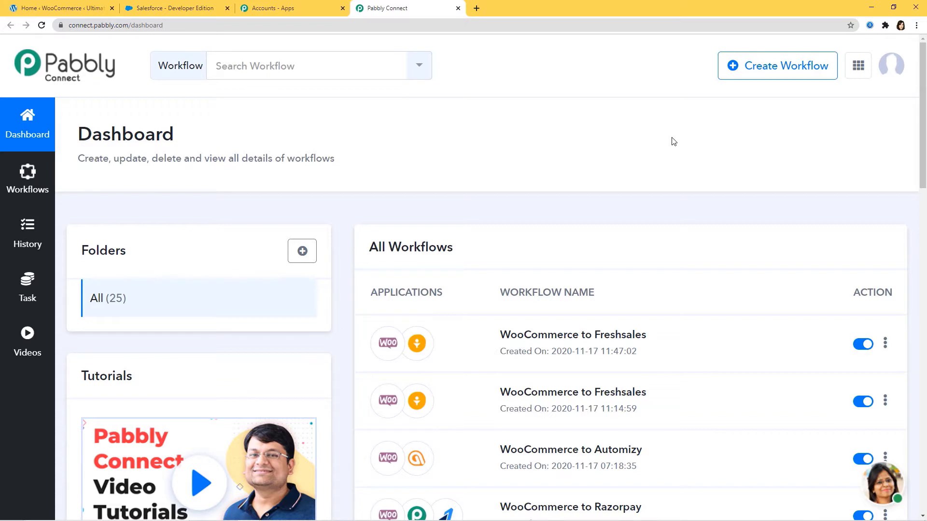
left_click(777, 77)
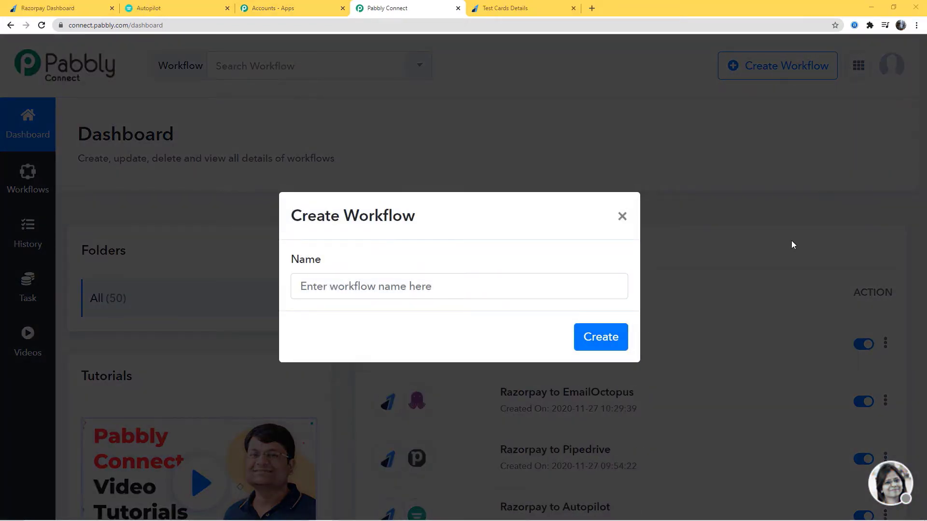
left_click(355, 288)
type("Ra")
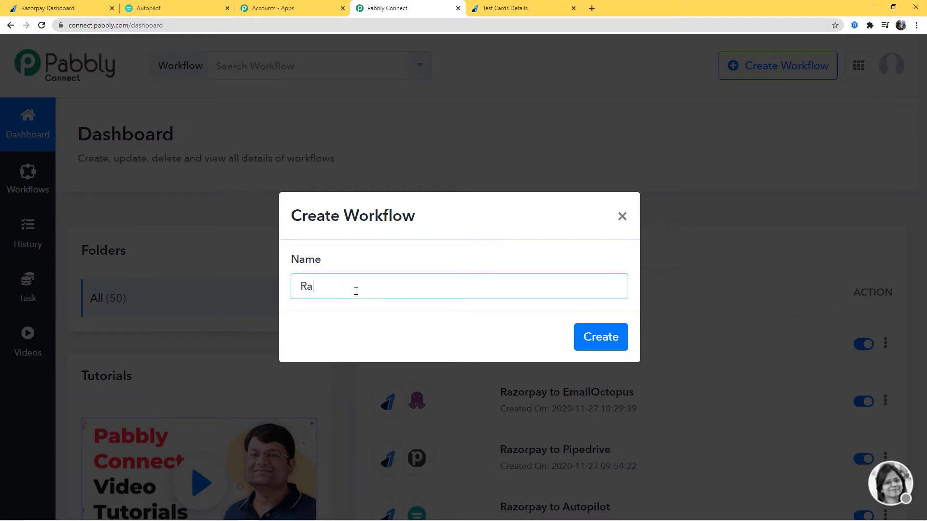
type("zorpay Integrations")
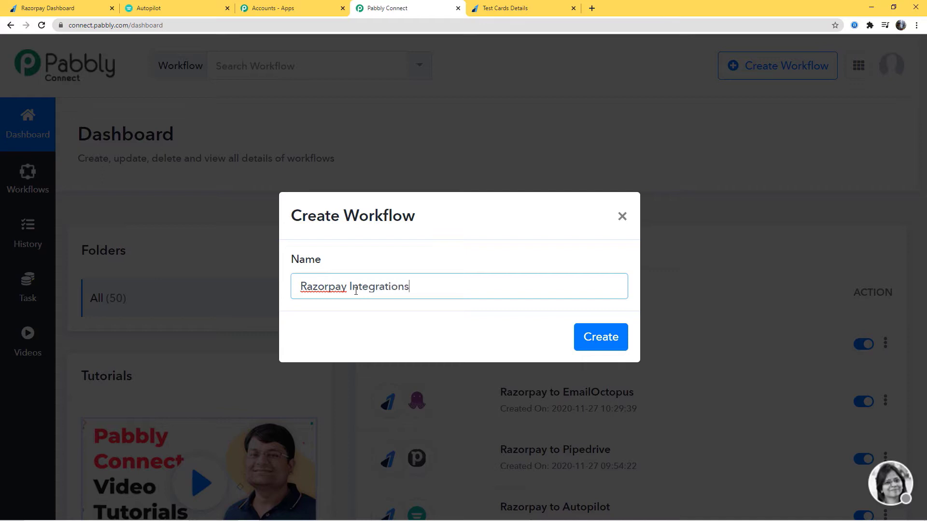
left_click(590, 339)
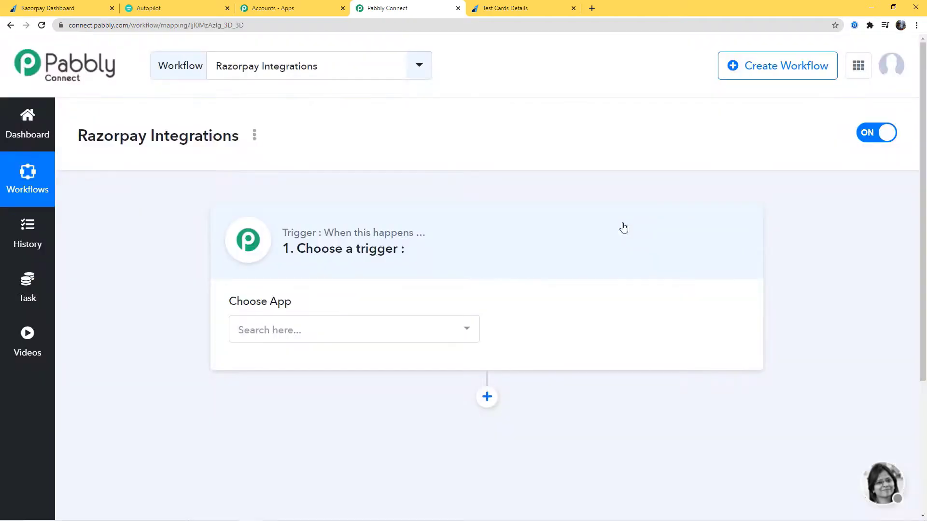
Step: Set the workflow trigger to Razorpay with the Invoice Paid event
left_click(336, 331)
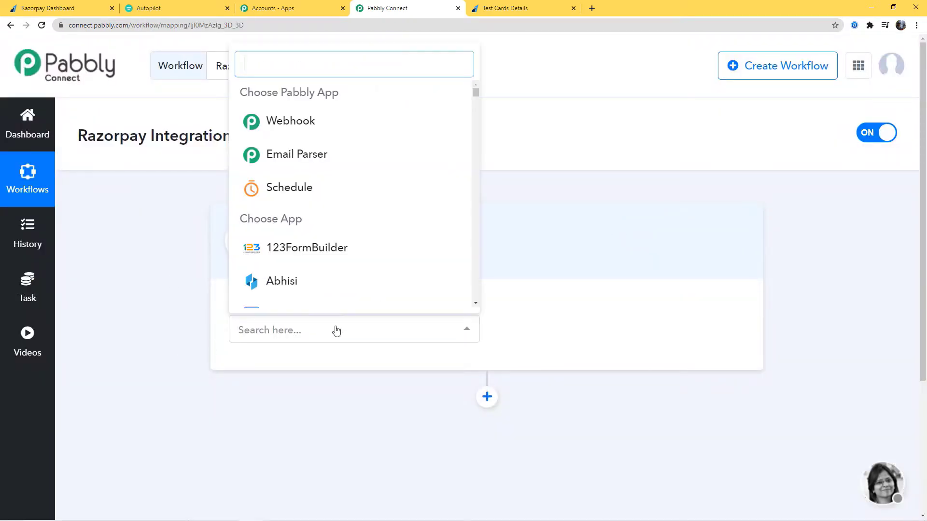
type("razor")
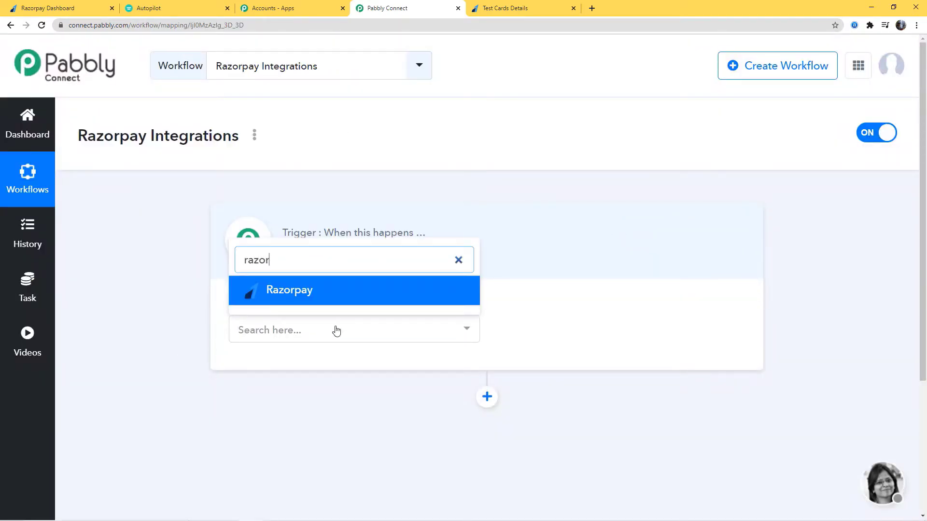
left_click(337, 291)
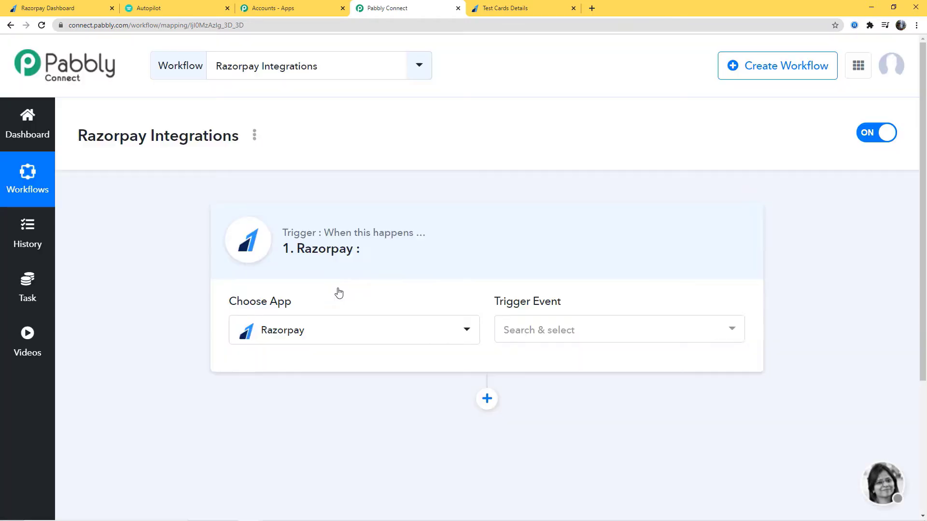
left_click(627, 338)
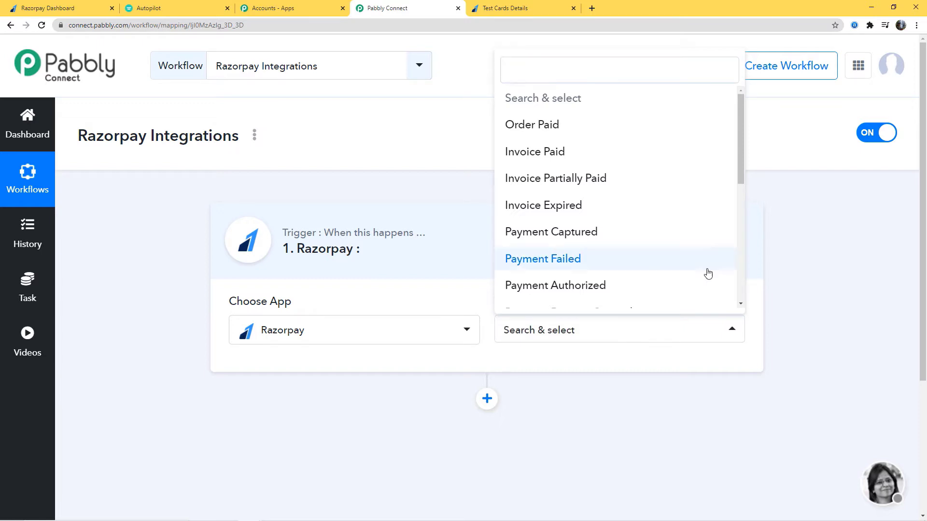
left_click_drag(740, 143, 716, 135)
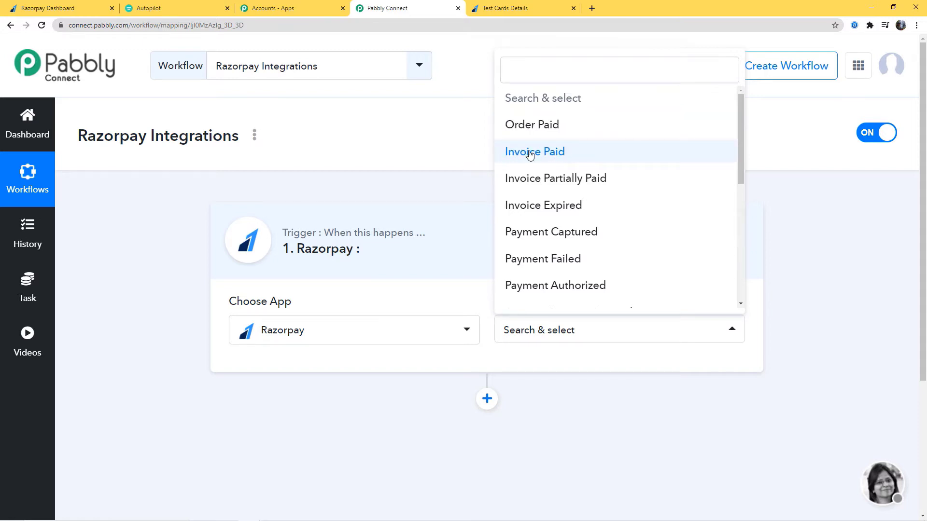
left_click(559, 153)
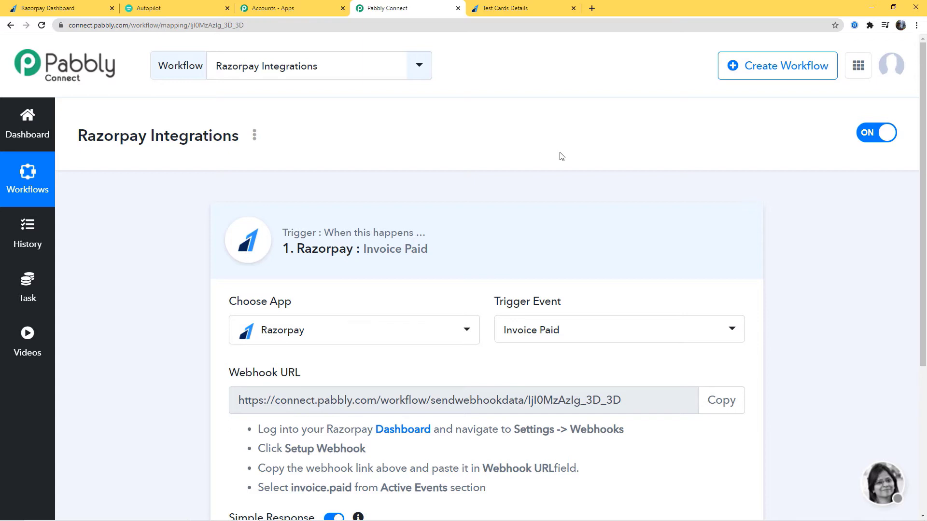
Step: Copy the Invoice Paid trigger's webhook URL and switch to the Razorpay Dashboard
scroll(560, 159, "down", 2)
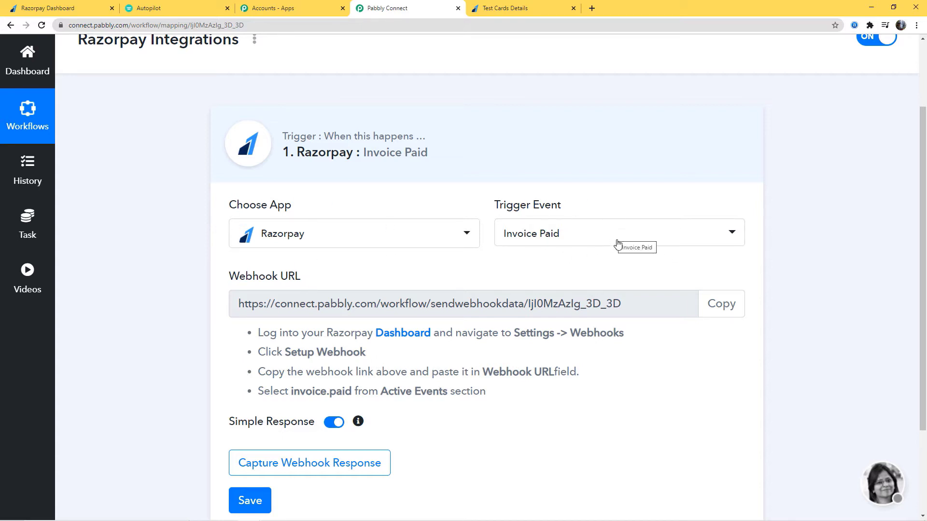
left_click(718, 302)
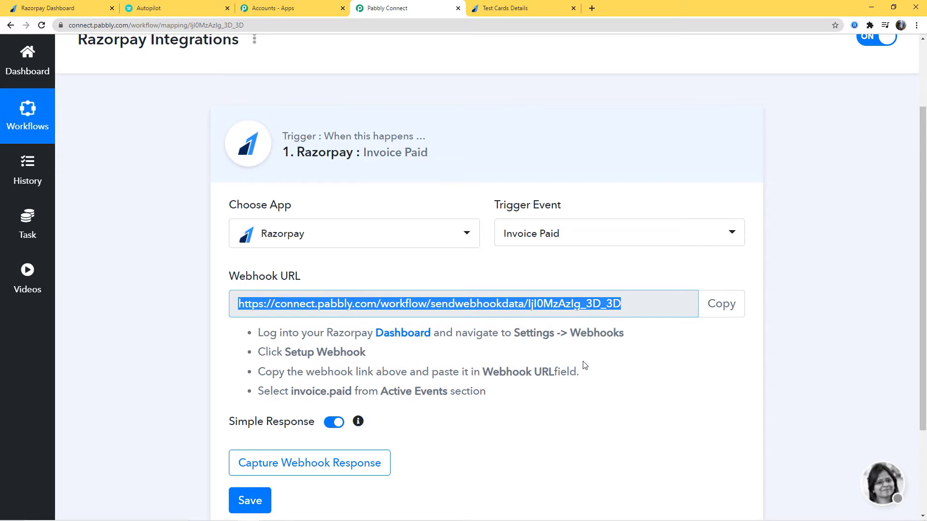
left_click(8, 5)
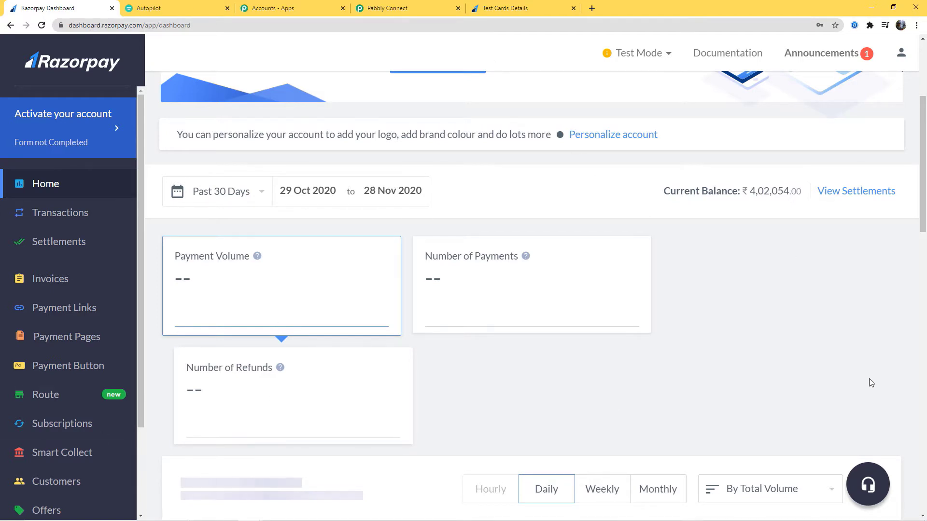
Step: Check the test/live mode options, then start adding a new webhook under Settings > Webhooks
left_click(669, 53)
scroll(66, 257, "down", 3)
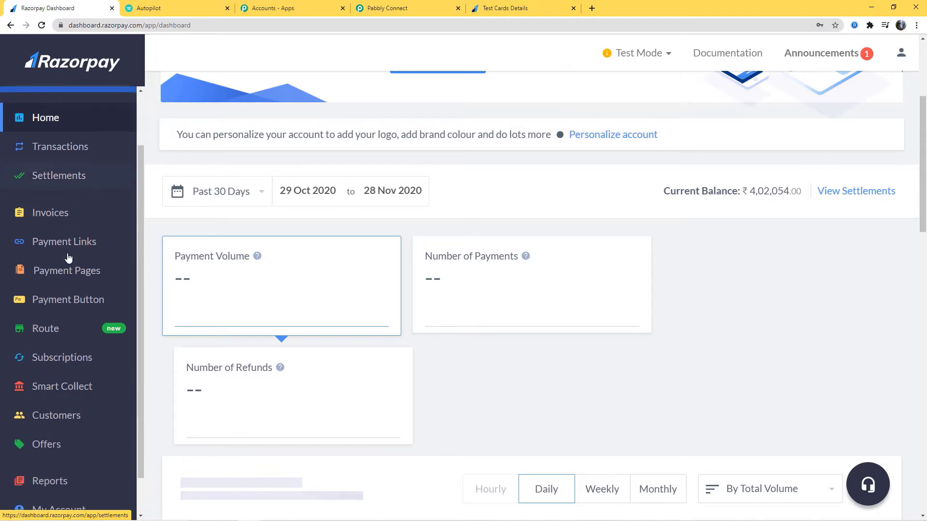
left_click(40, 492)
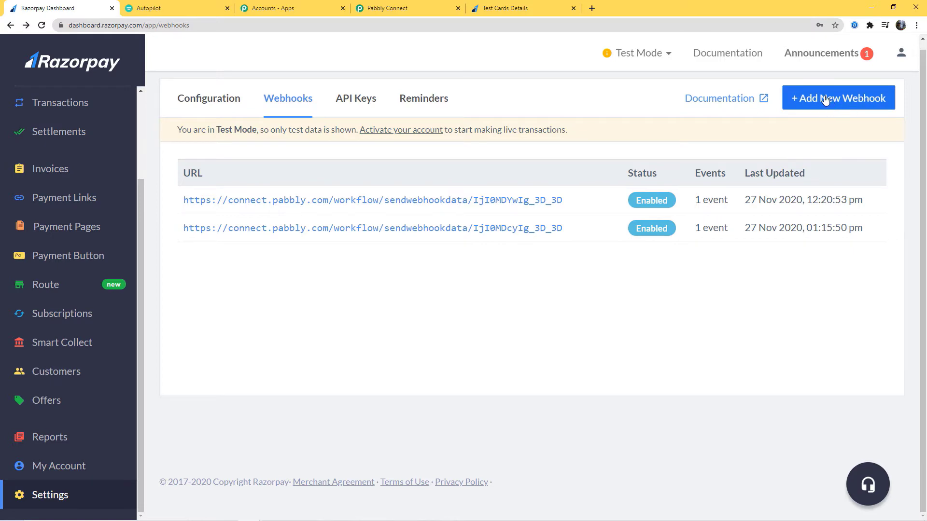
left_click(841, 98)
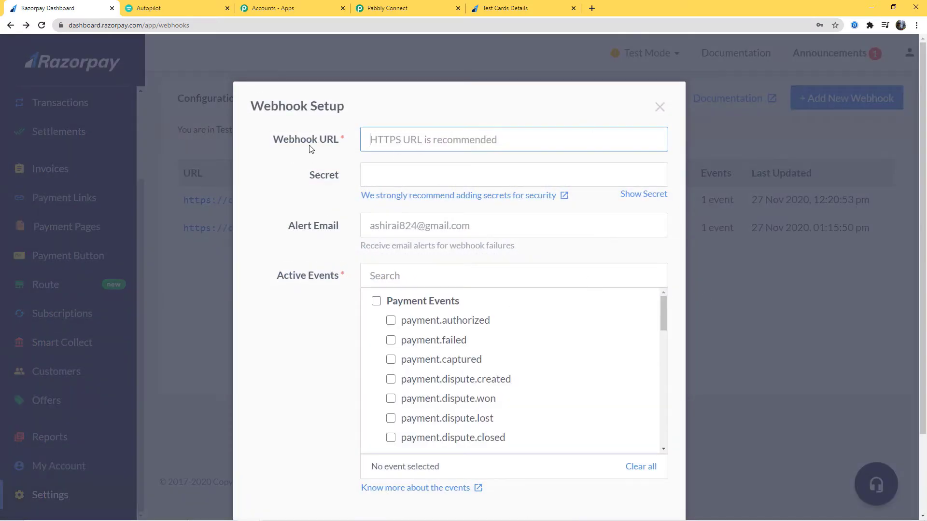
Step: Copy the Pabbly webhook URL again and return to the Razorpay webhook setup form
left_click(397, 9)
left_click(719, 305)
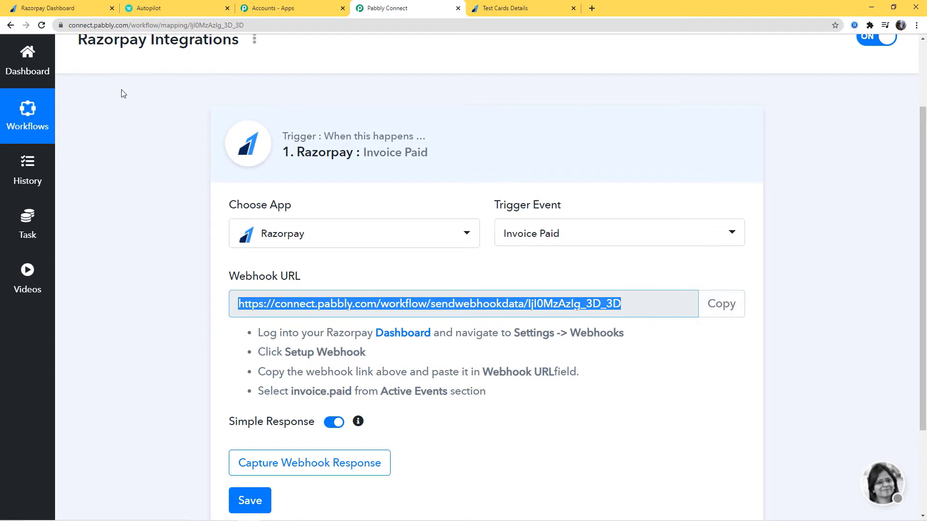
left_click(58, 8)
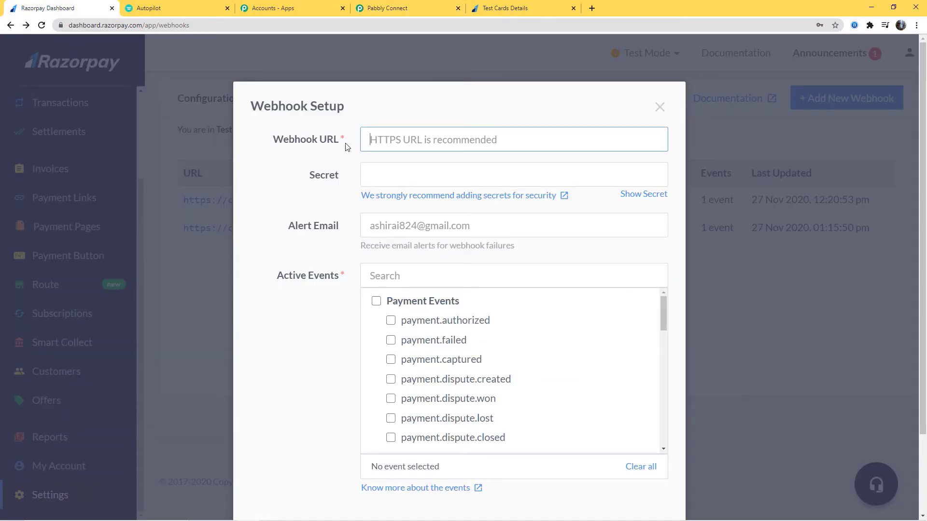
Step: Create a Razorpay webhook with the pasted Pabbly URL and the invoice.paid active event
key("ctrl+v")
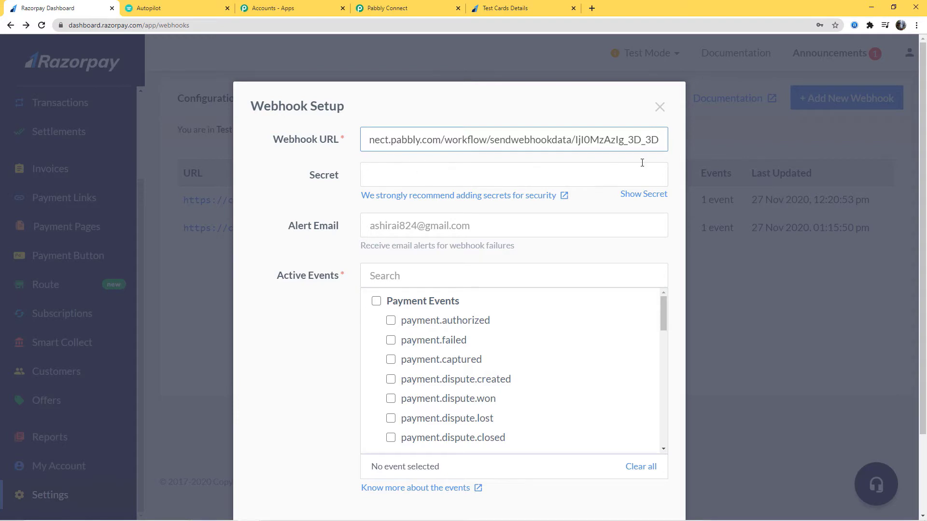
left_click(326, 319)
left_click(382, 6)
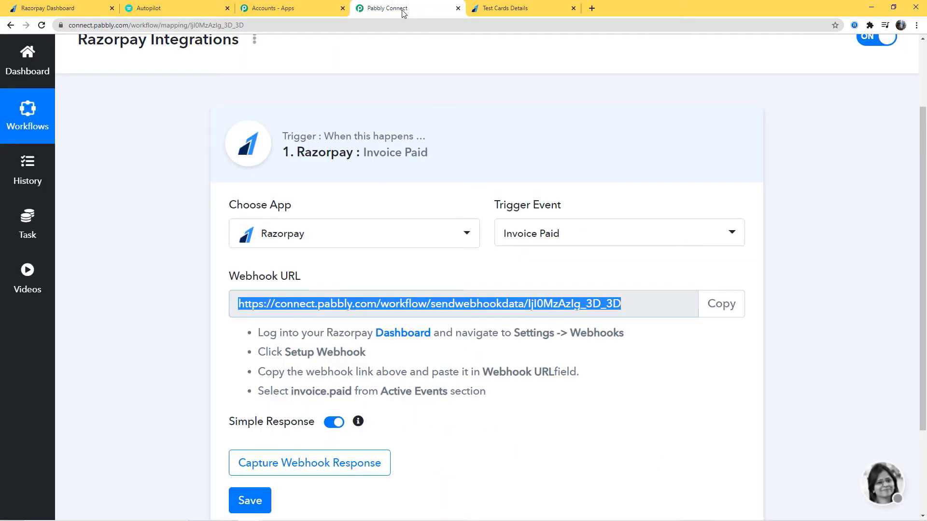
left_click_drag(259, 393, 488, 392)
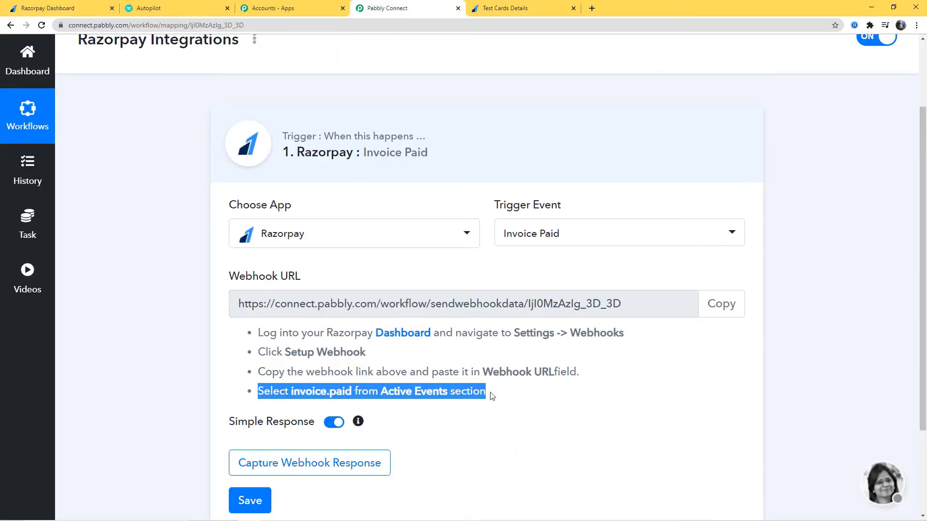
left_click(47, 8)
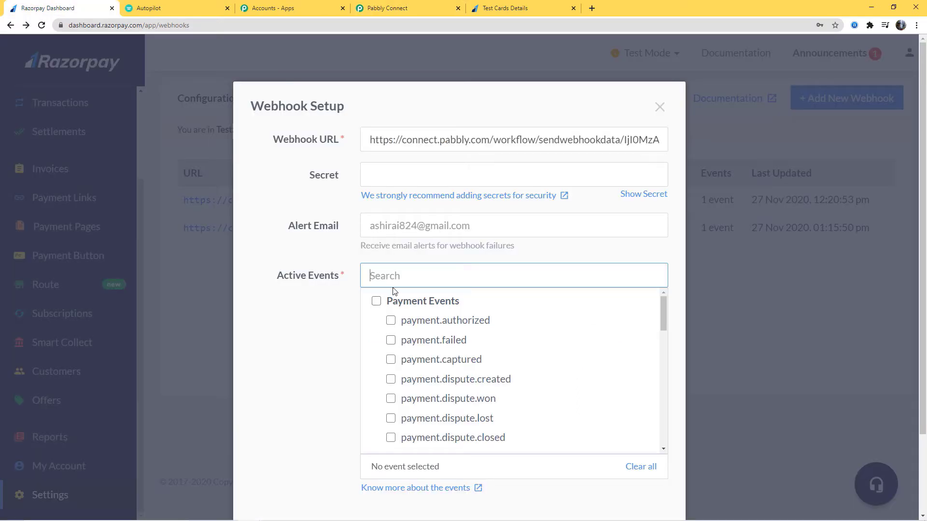
type("invoi")
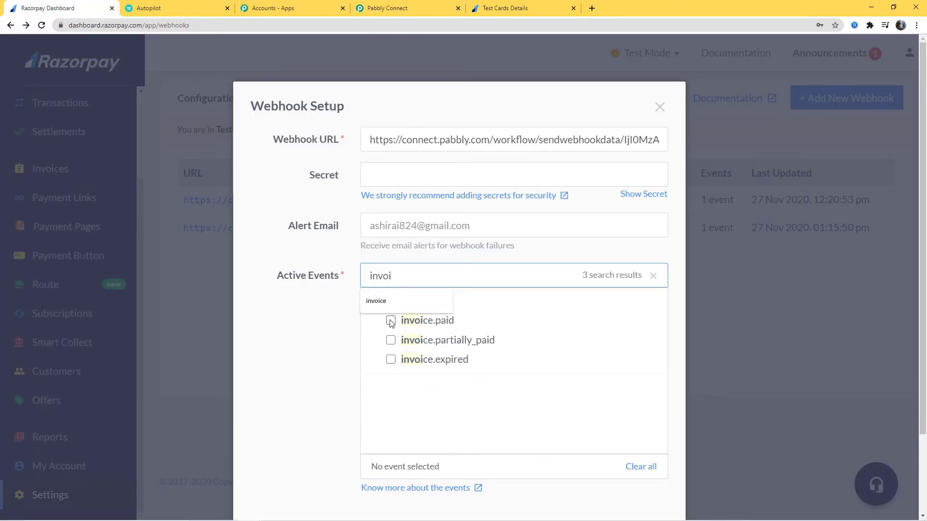
left_click(391, 320)
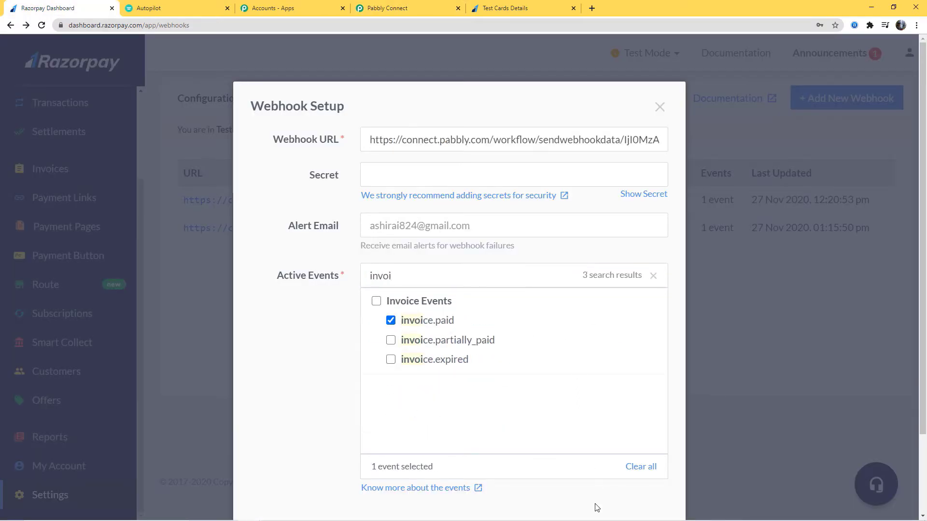
scroll(637, 311, "down", 2)
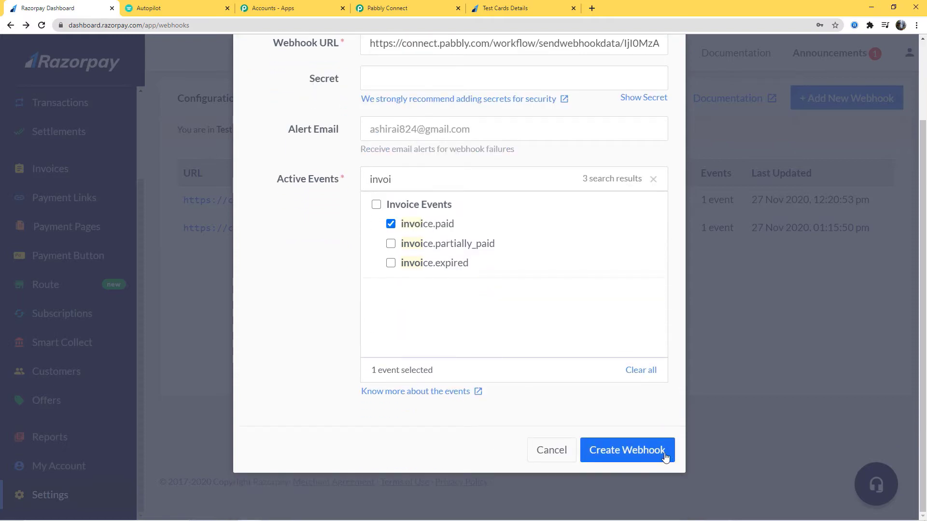
left_click(631, 455)
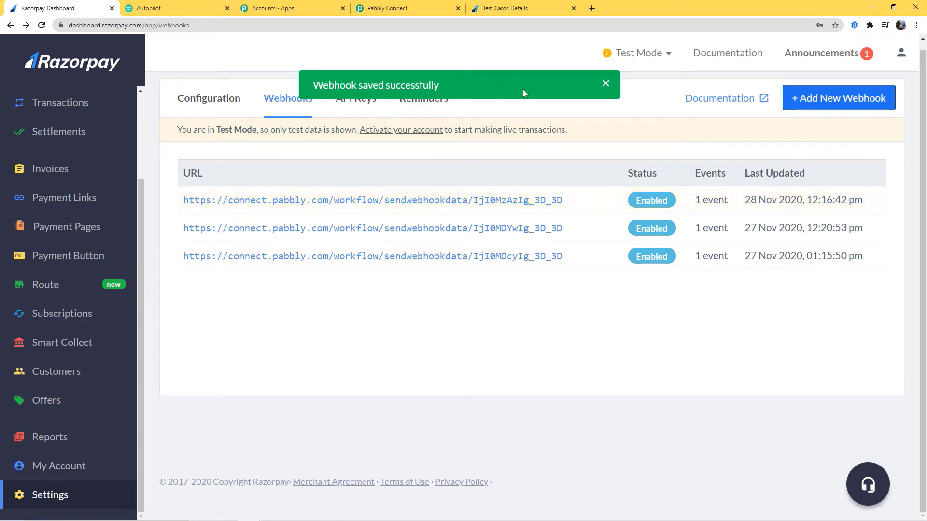
Step: Start Capture Webhook Response on the Pabbly trigger, then go back to the Razorpay webhooks list
left_click(424, 11)
scroll(571, 182, "down", 3)
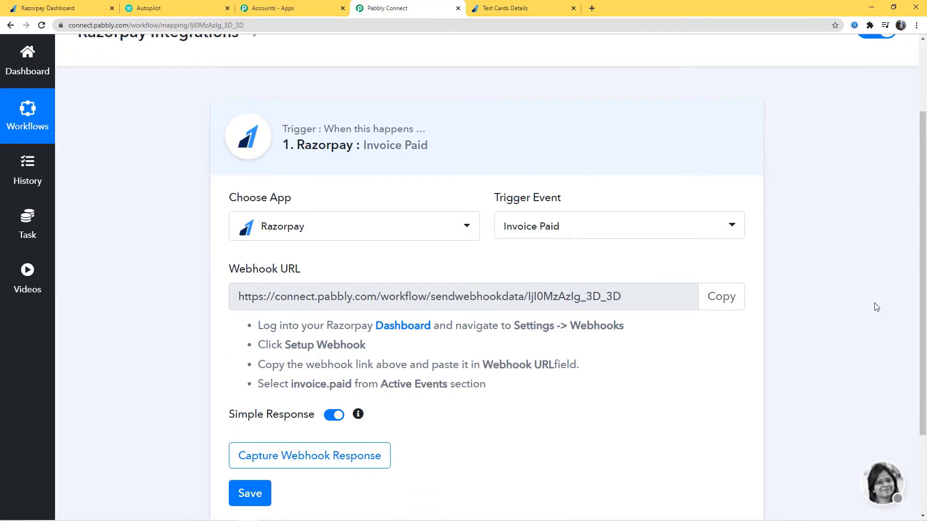
left_click(329, 341)
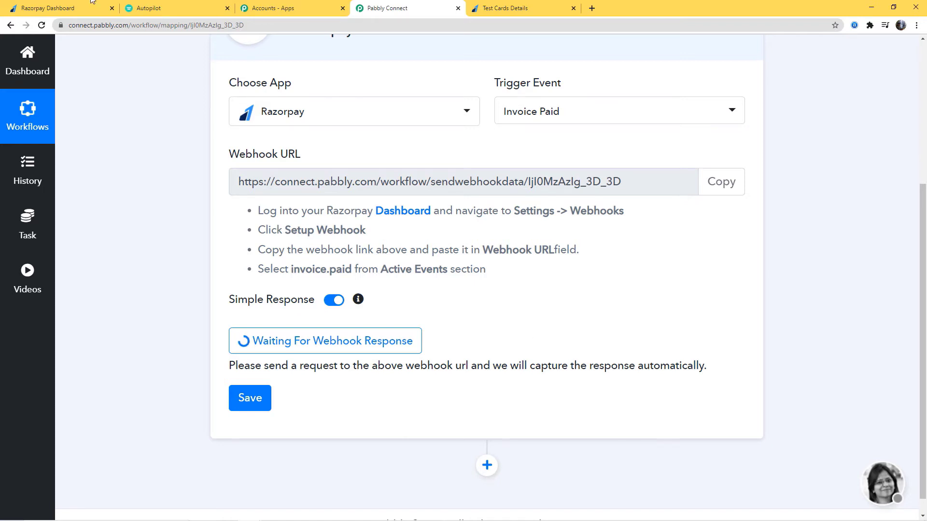
left_click(65, 8)
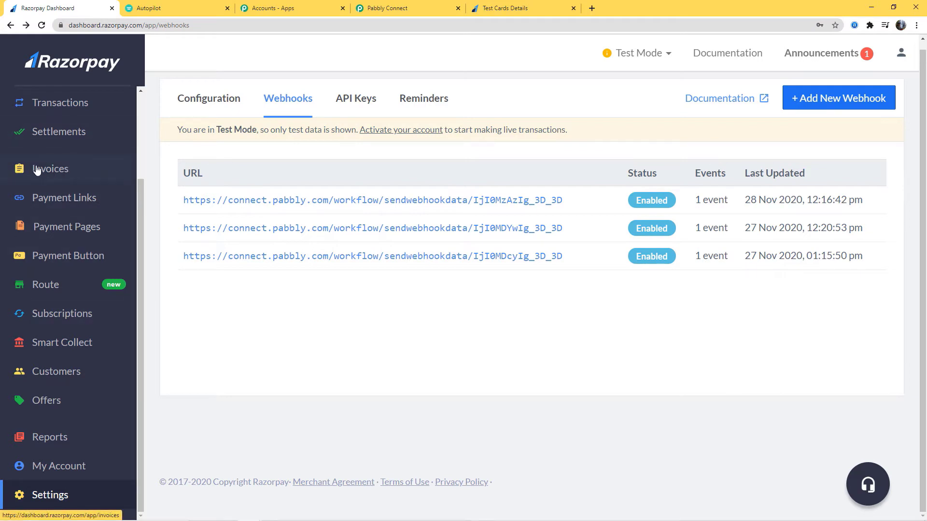
Step: Start a new invoice numbered 'Invoice 500' with description 'Razorpay Integration'
left_click(52, 169)
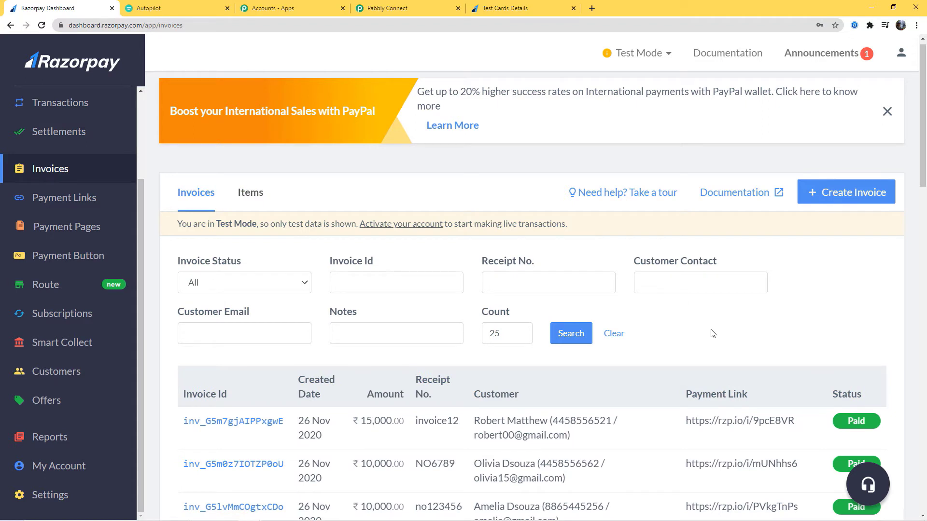
left_click(835, 206)
left_click(301, 256)
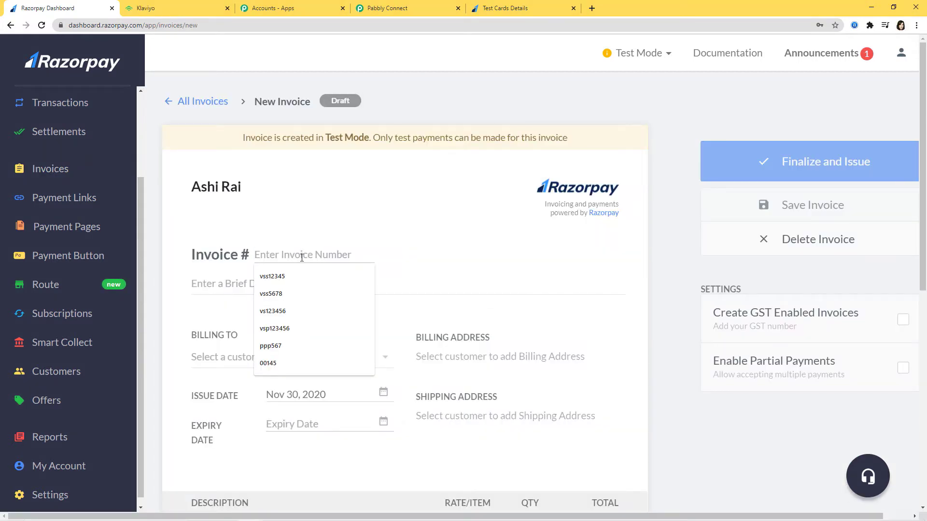
type("Invoic")
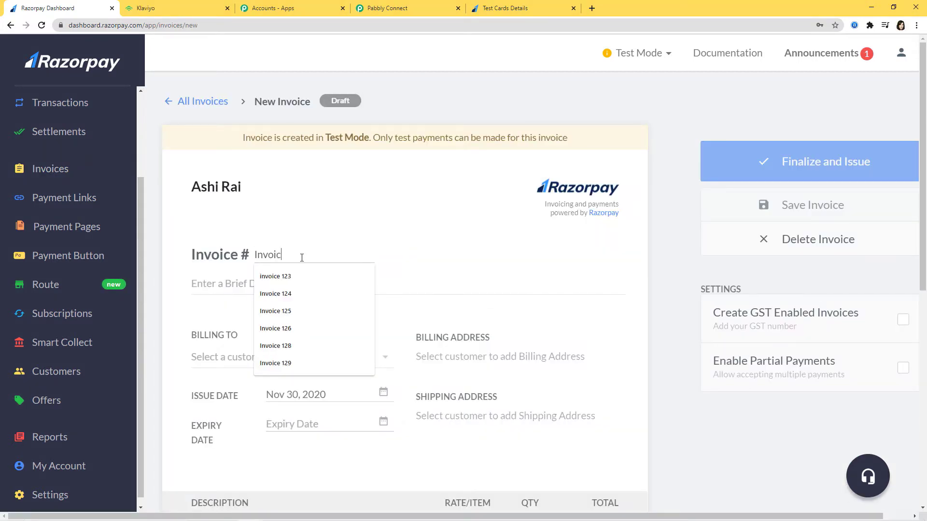
type("e 500")
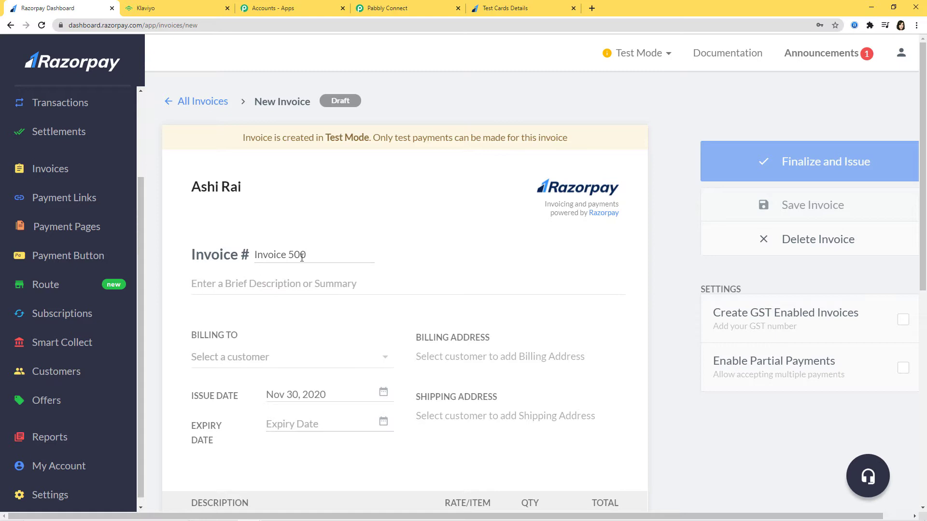
left_click(294, 279)
type("Raz")
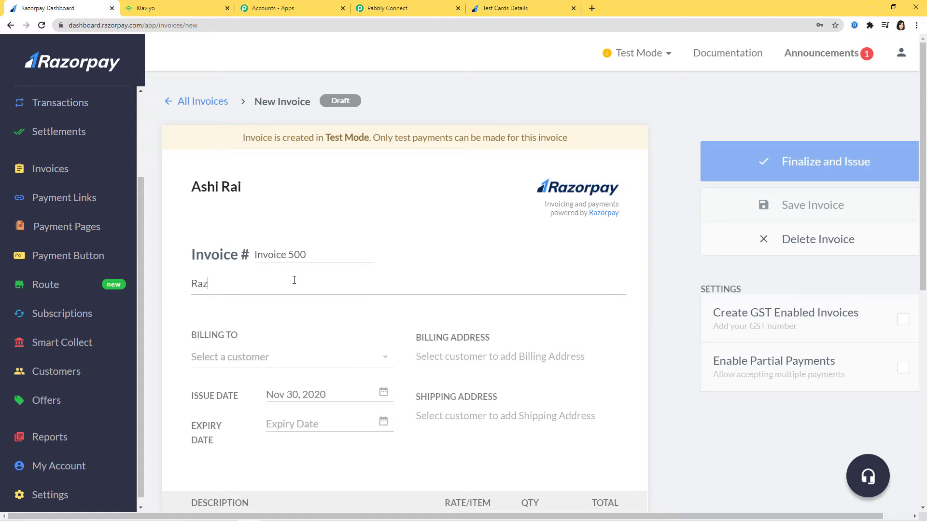
type("orpay Integration")
scroll(307, 298, "down", 2)
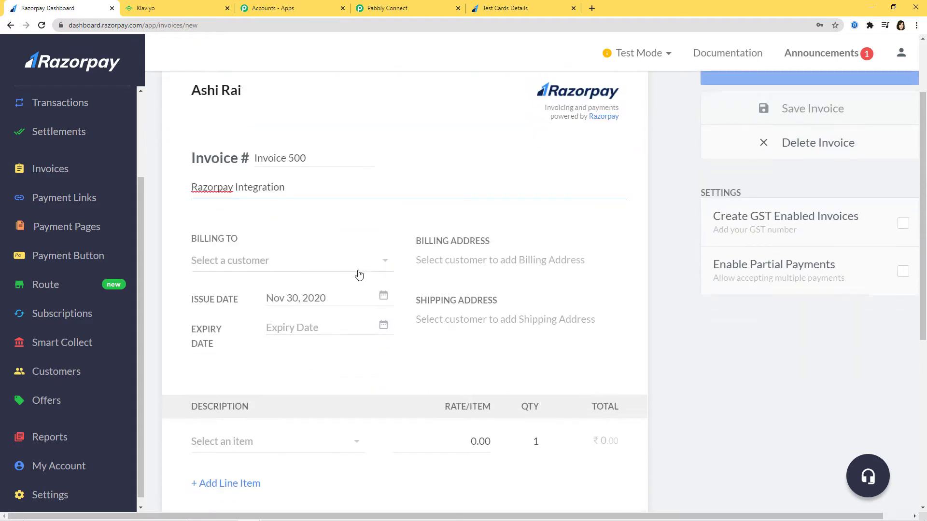
Step: Bill the invoice to an existing customer, expiring Dec 02, 2020
left_click(356, 270)
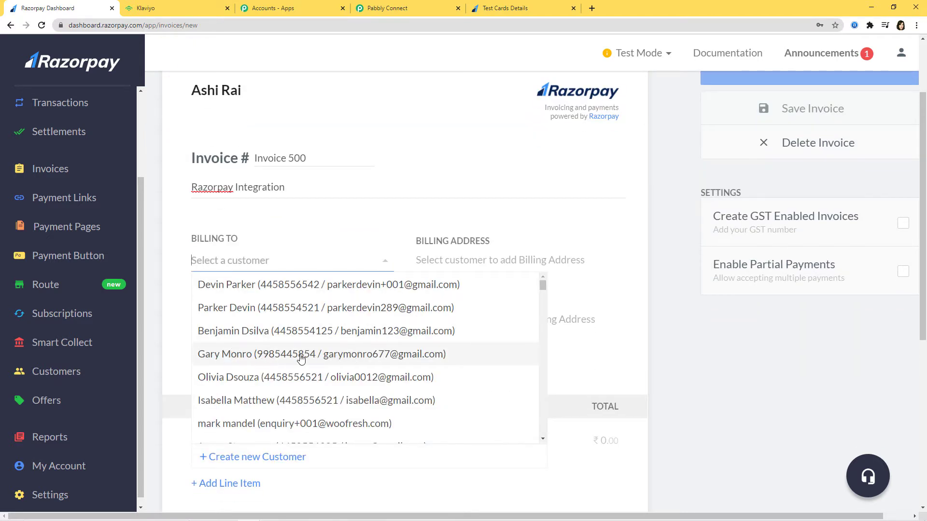
left_click(321, 357)
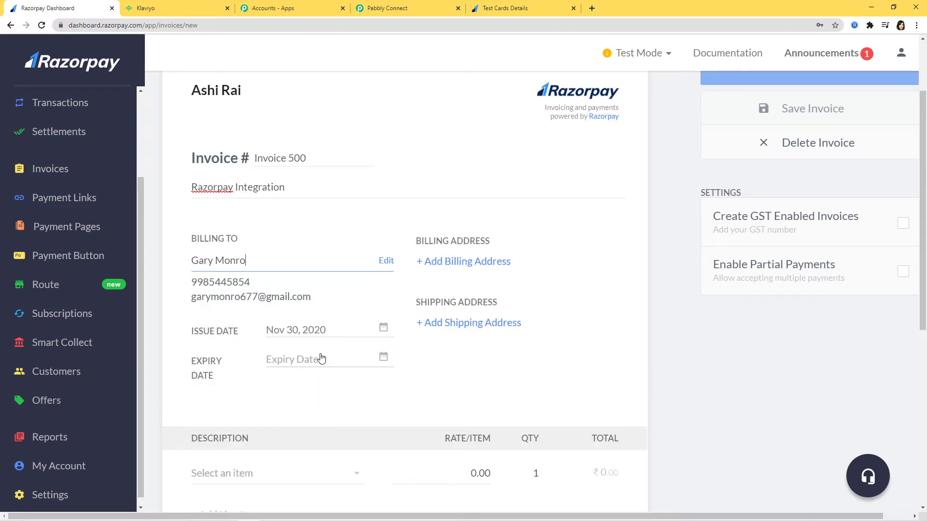
left_click(383, 358)
left_click(471, 417)
scroll(451, 439, "down", 2)
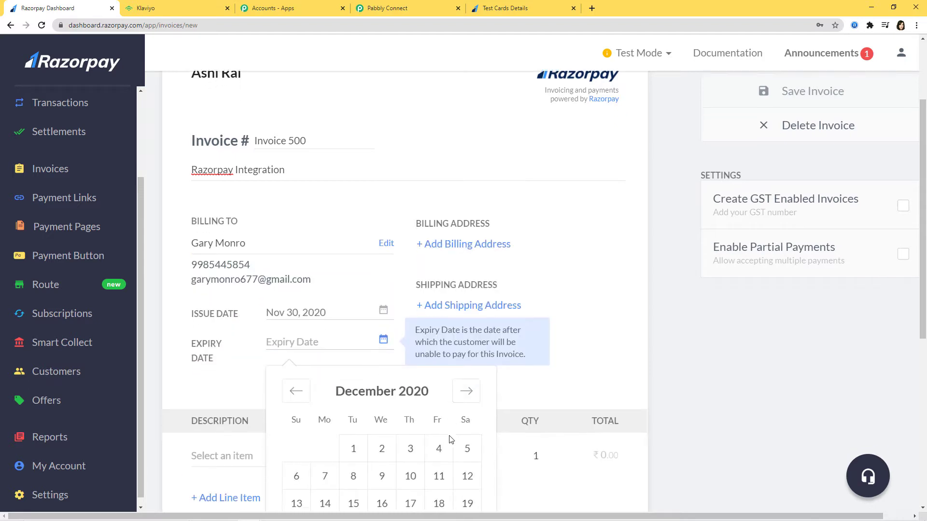
left_click(385, 375)
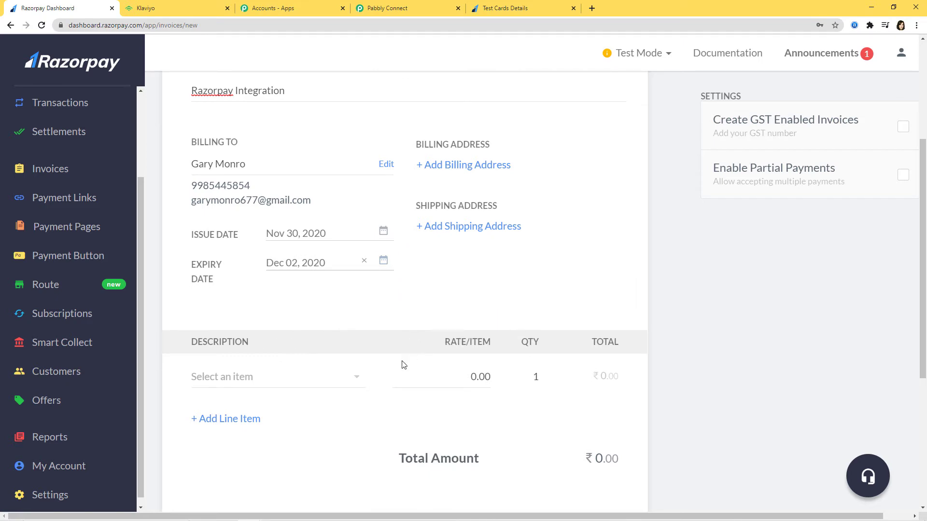
Step: Add Item1 as the line item at a ₹100.00 rate
left_click(356, 378)
left_click(224, 425)
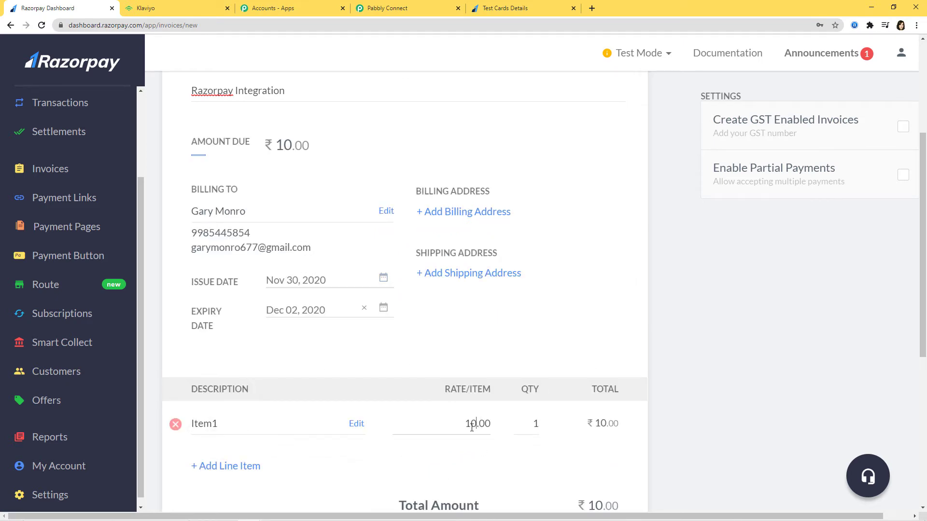
type("0")
scroll(553, 341, "down", 5)
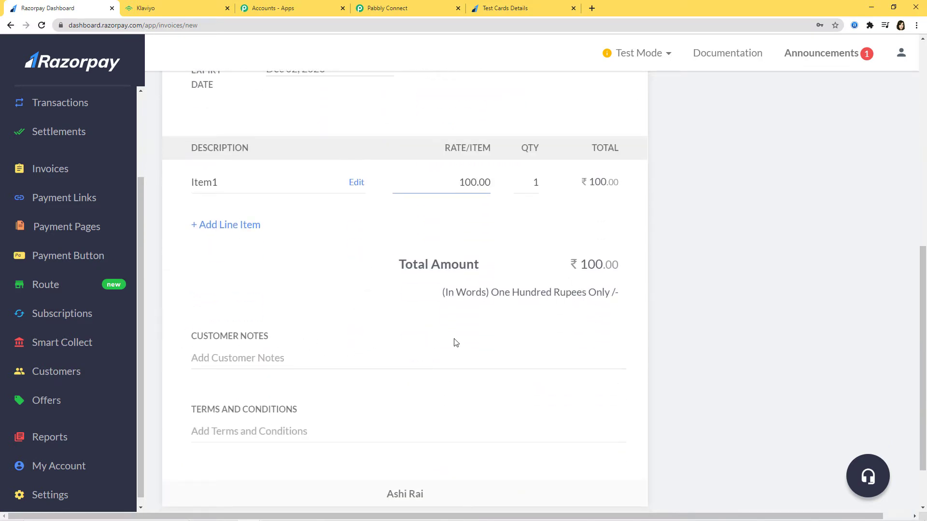
left_click(222, 430)
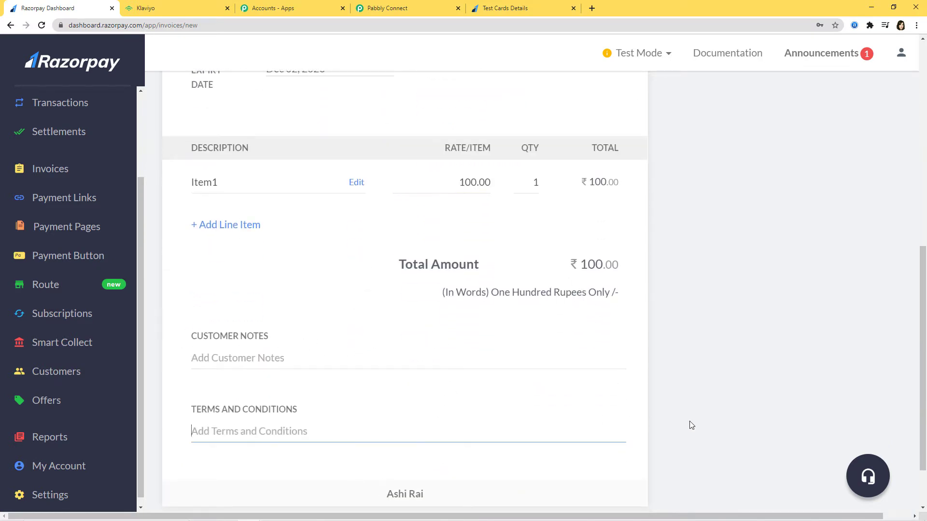
scroll(687, 449, "up", 9)
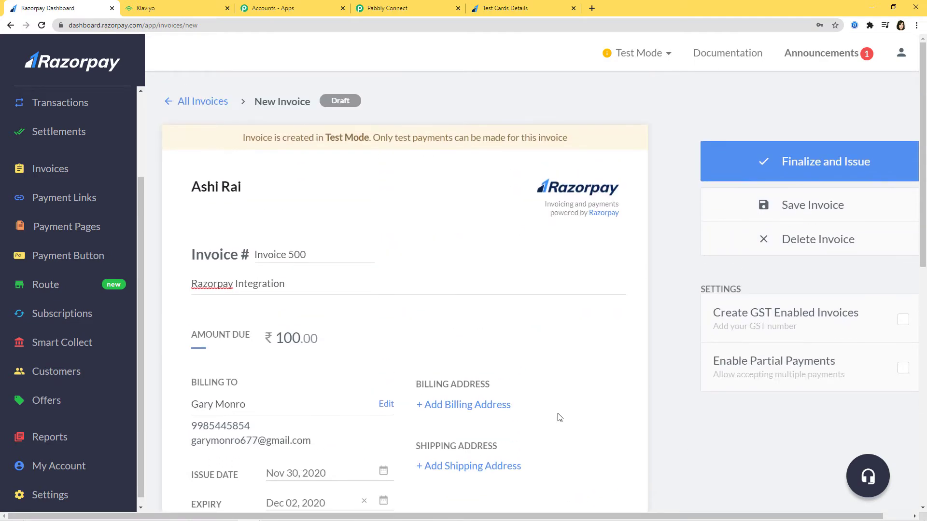
left_click(832, 164)
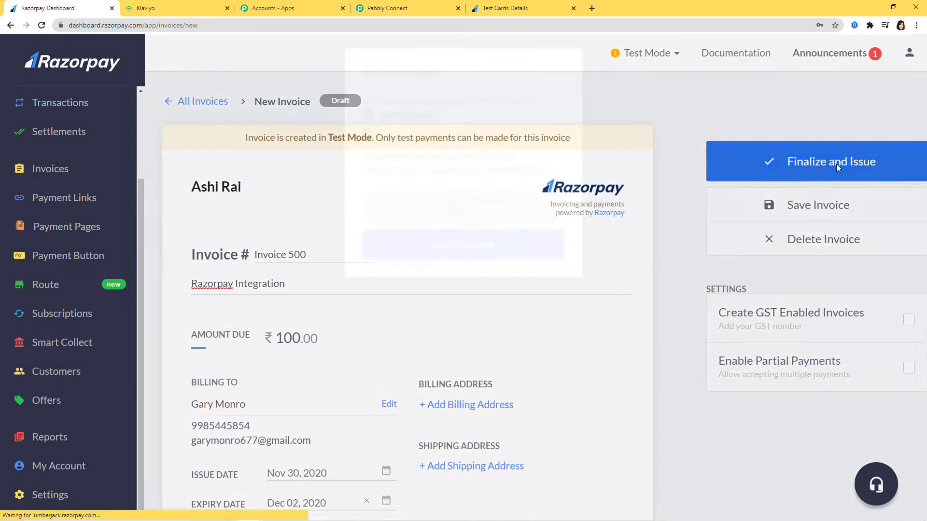
Step: Issue Invoice 500 and open its copied payment link in a new tab
left_click(476, 276)
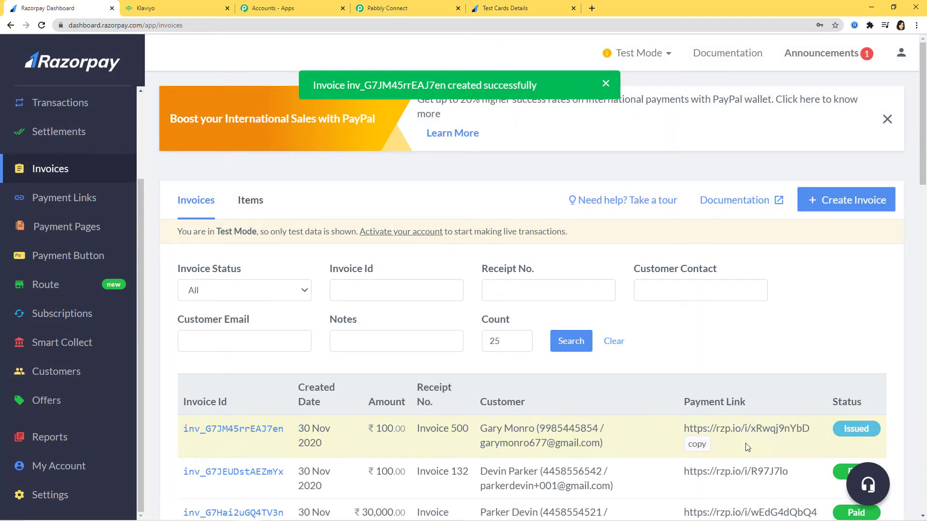
left_click(697, 445)
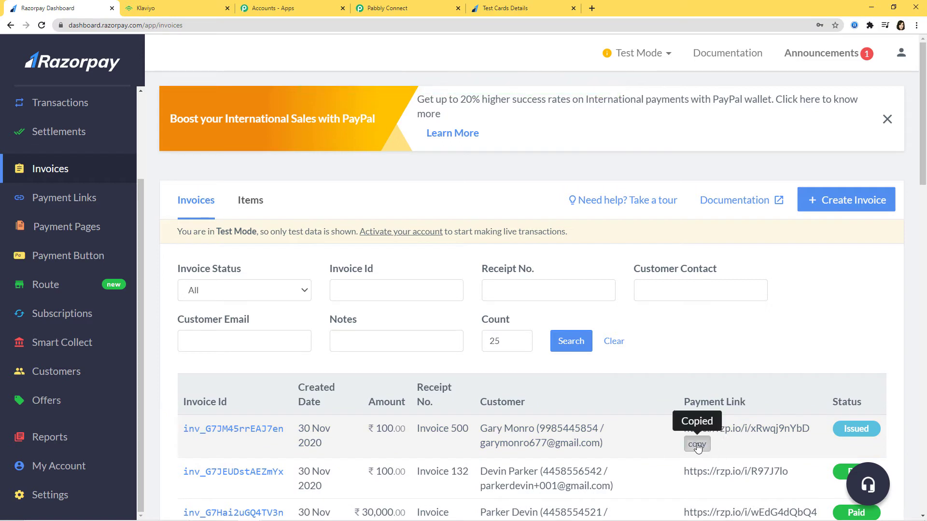
left_click(591, 8)
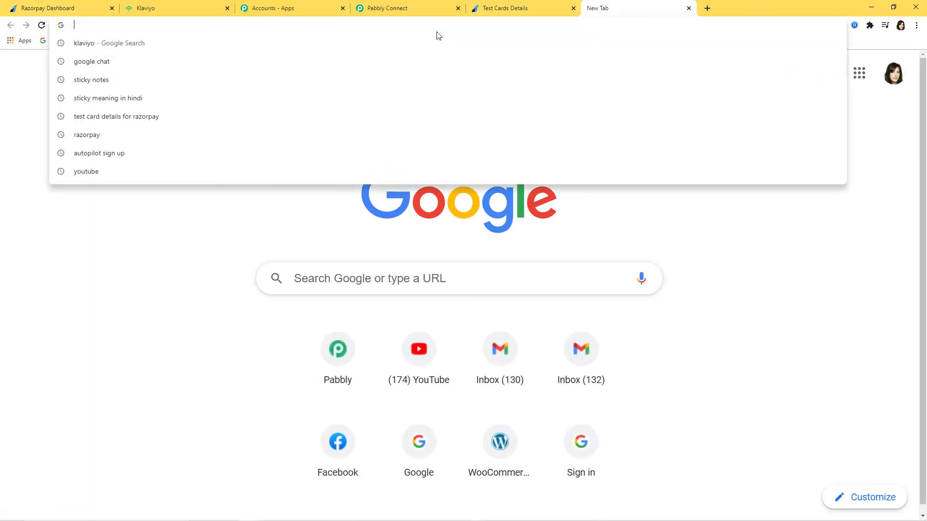
key("ctrl+v")
key("Return")
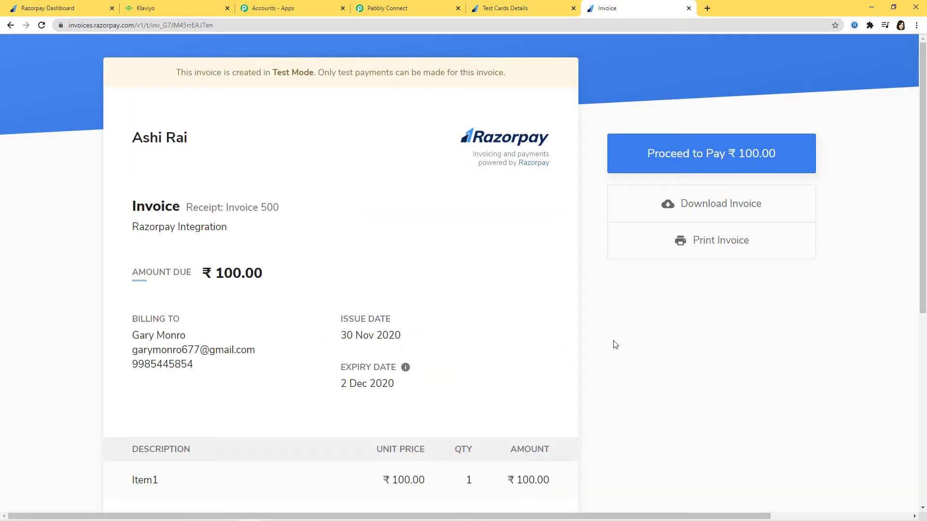
Step: Proceed to pay the ₹100 invoice and choose card as the payment method
left_click_drag(132, 337, 180, 337)
left_click_drag(521, 481, 543, 481)
left_click(677, 422)
left_click(703, 153)
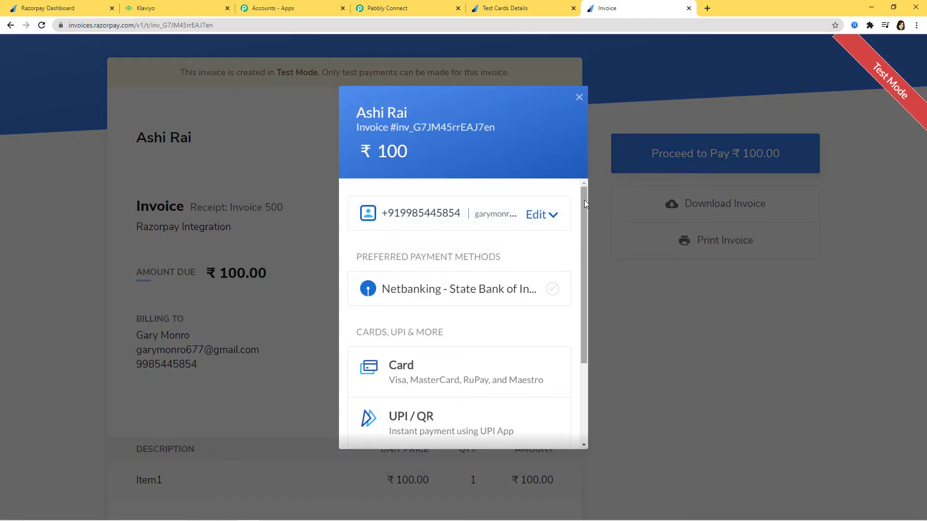
mouse_move(584, 200)
left_mouse_down()
mouse_move(576, 290)
mouse_move(594, 205)
left_mouse_up()
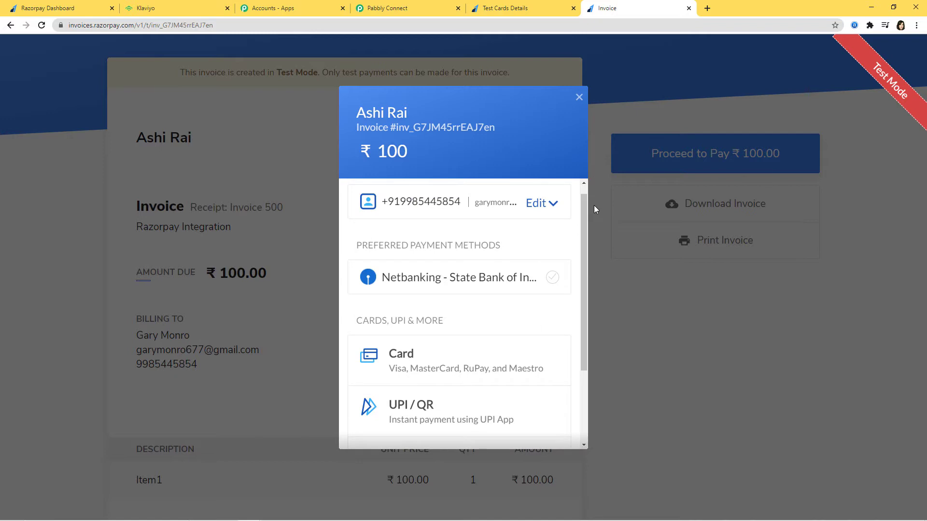
left_click(430, 360)
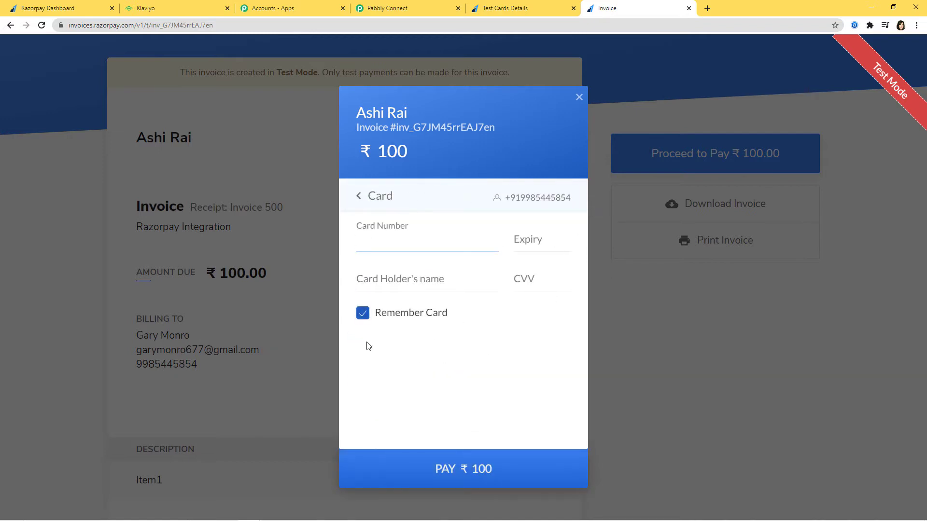
Step: Copy the Visa test card number from the Test Cards page into the card form
left_click(541, 8)
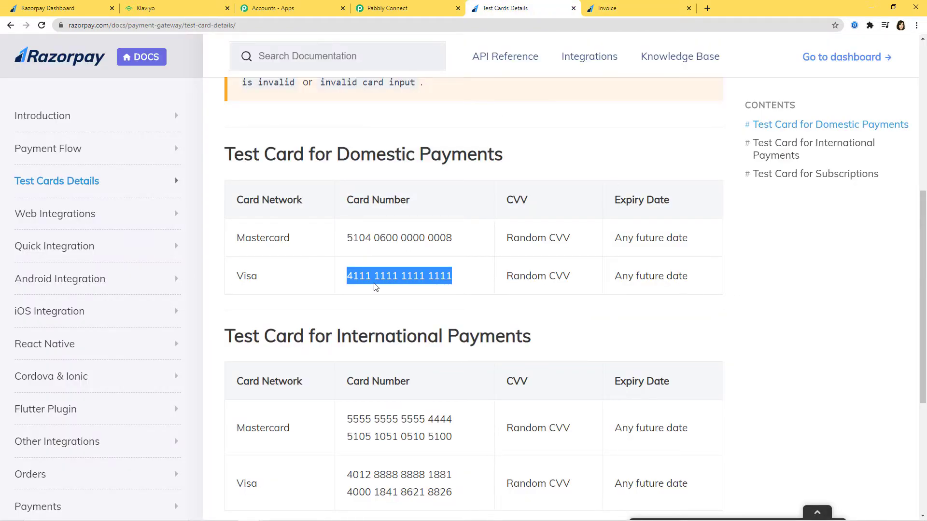
right_click(399, 273)
left_click(420, 283)
left_click(637, 7)
key("ctrl+v")
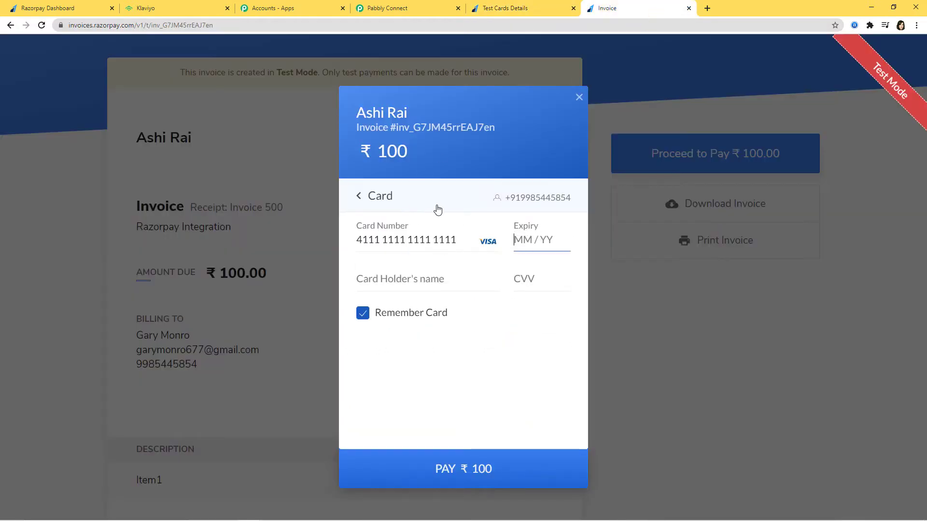
Step: Enter expiry 12/35, the cardholder name and CVV 123, pay, and approve as Success
type("1235")
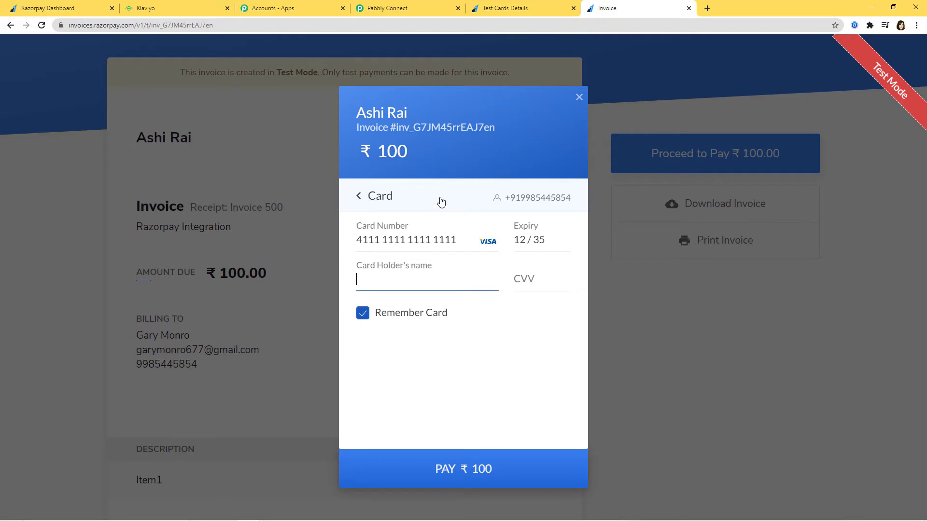
left_click(536, 281)
type("123")
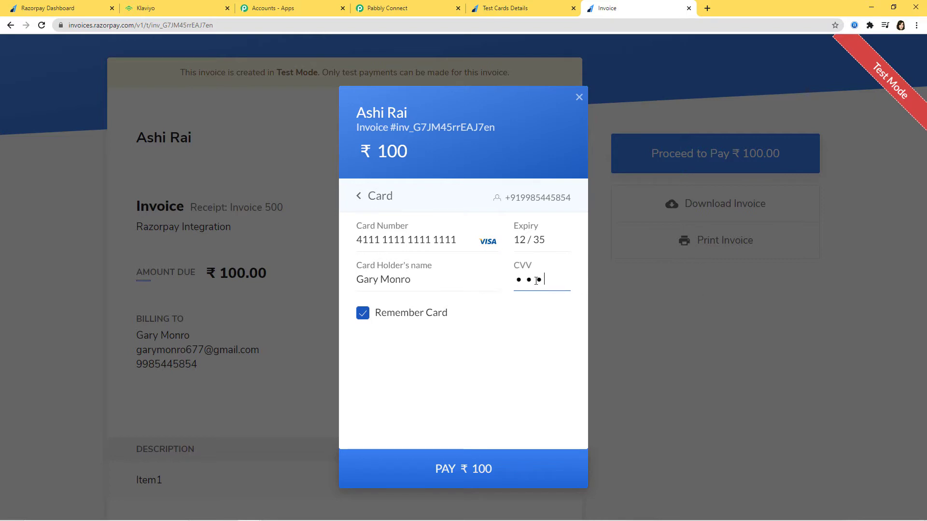
left_click(483, 469)
left_click(516, 386)
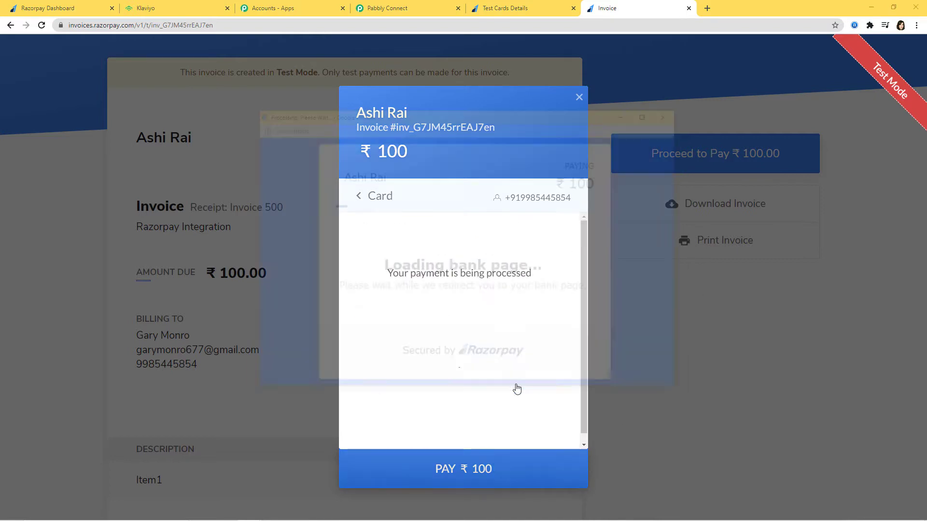
left_click(389, 360)
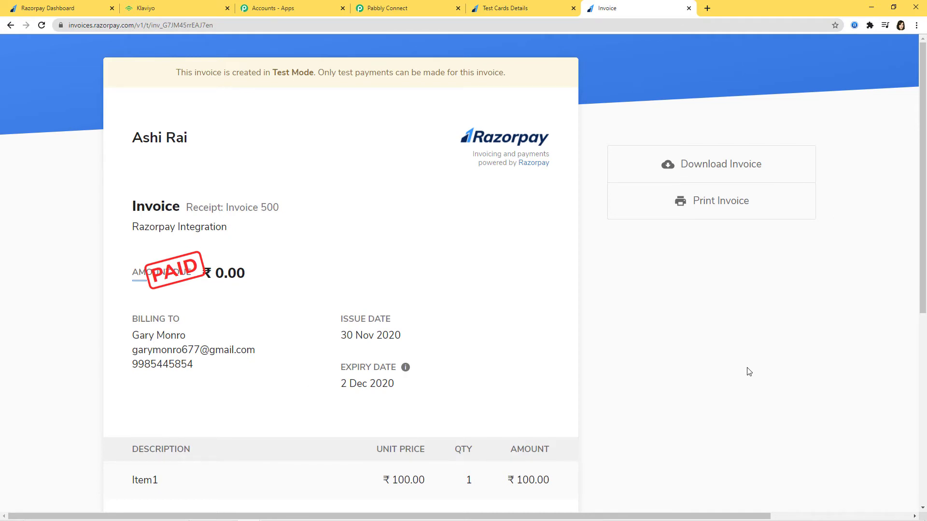
Step: Save the Razorpay Invoice Paid trigger with its captured payload and insert an action step below it
left_click(412, 10)
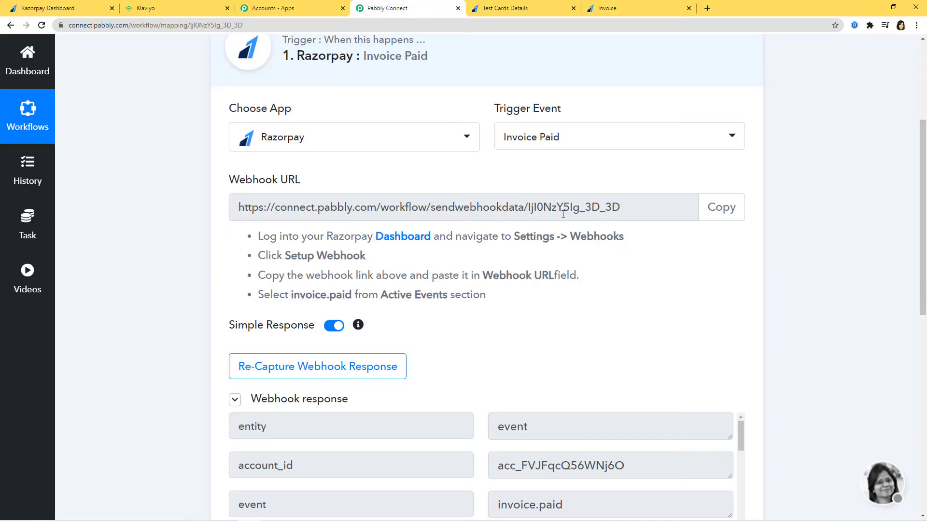
scroll(559, 218, "down", 3)
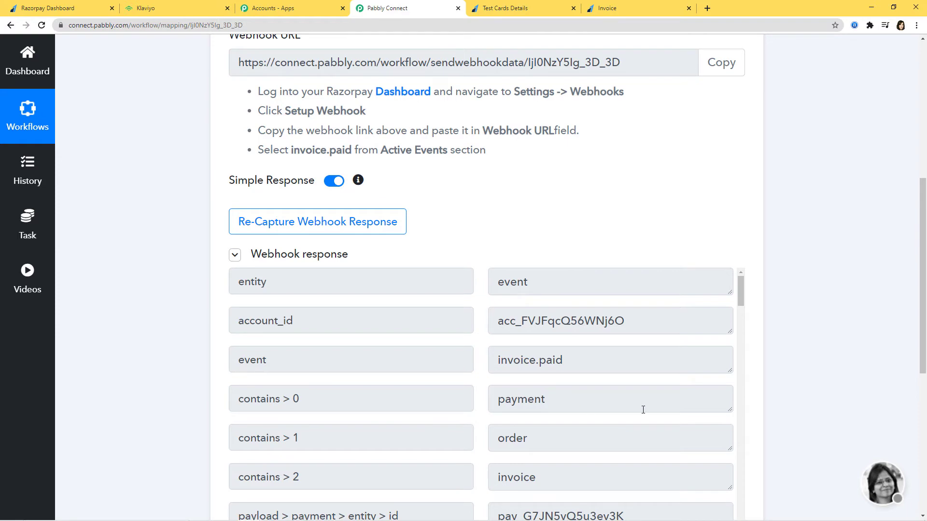
scroll(643, 410, "down", 20)
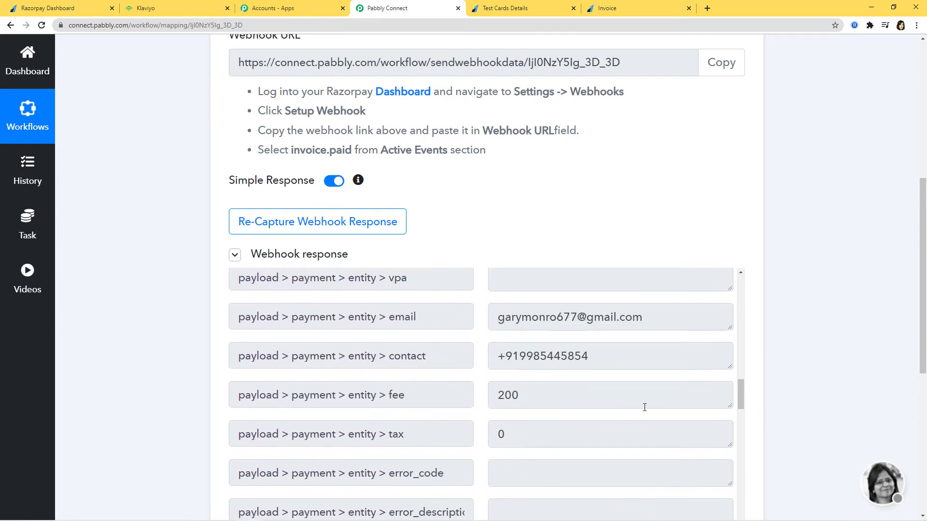
scroll(643, 405, "down", 2)
scroll(826, 331, "down", 5)
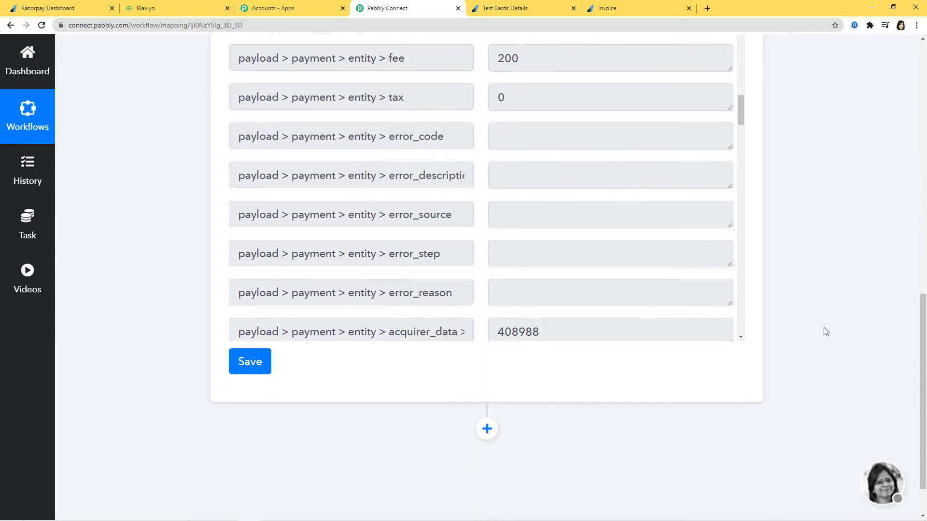
scroll(826, 331, "down", 1)
left_click(254, 321)
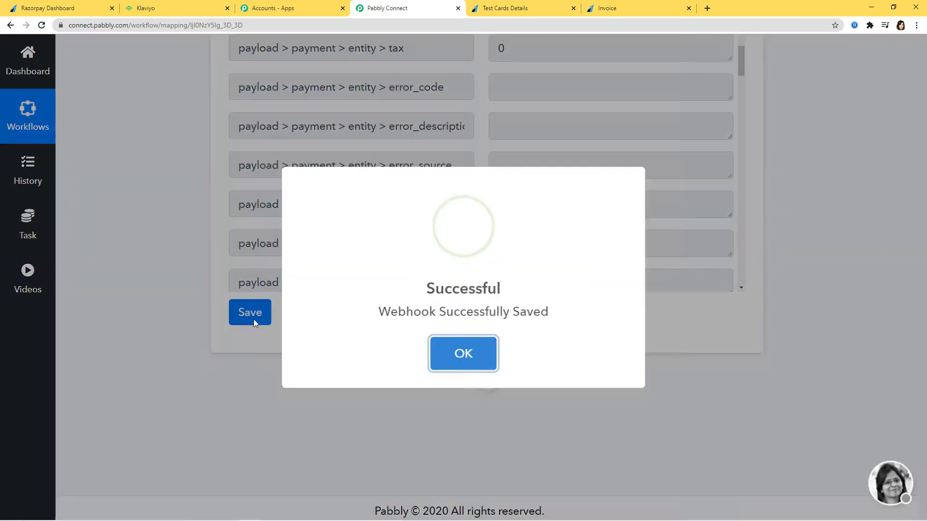
left_click(452, 353)
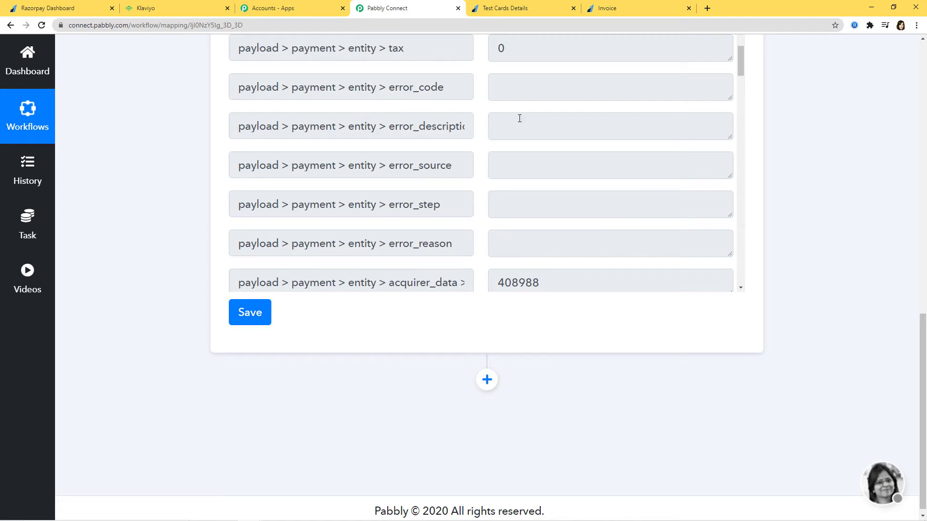
left_click(486, 379)
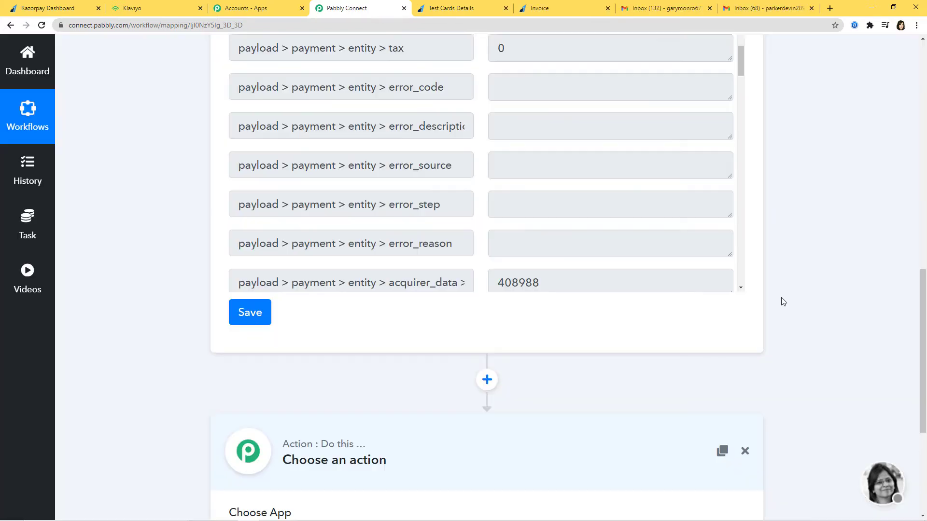
Step: Choose Klaviyo as the app for the new action step
scroll(782, 302, "down", 5)
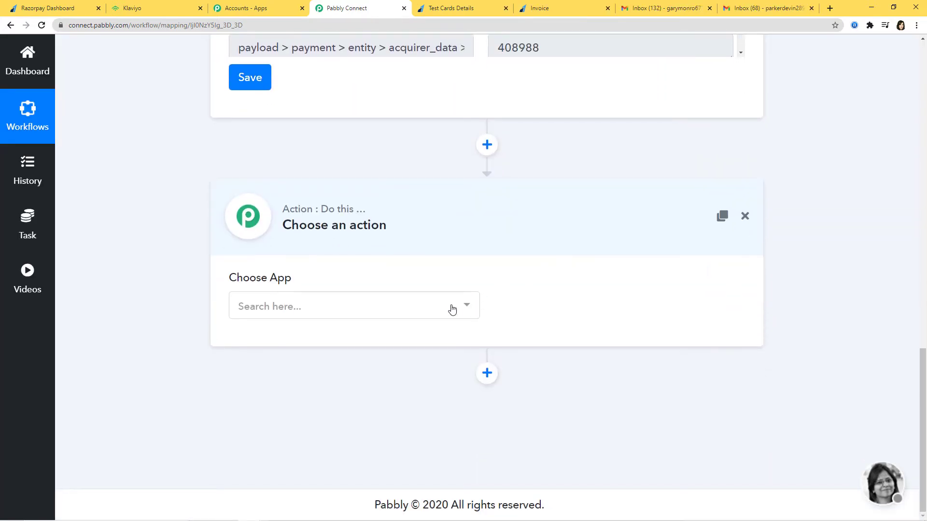
left_click(451, 309)
type("klav")
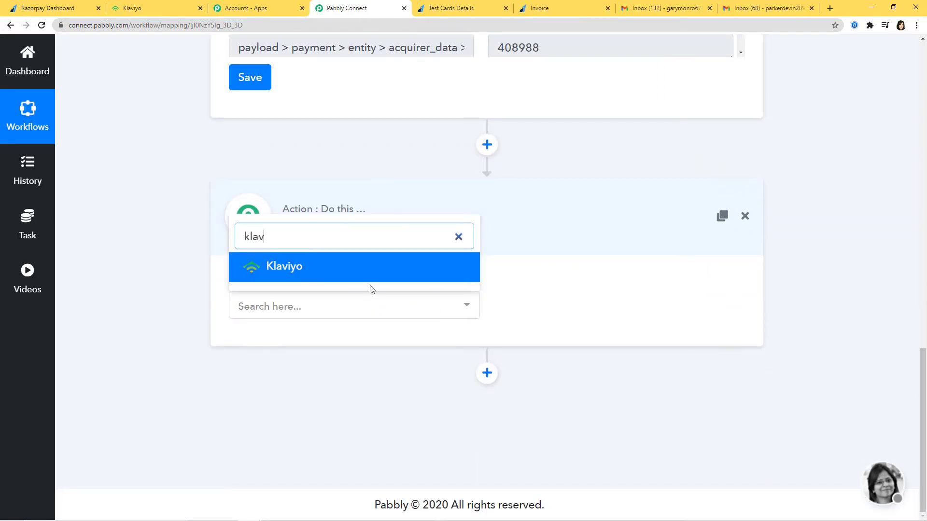
left_click(379, 274)
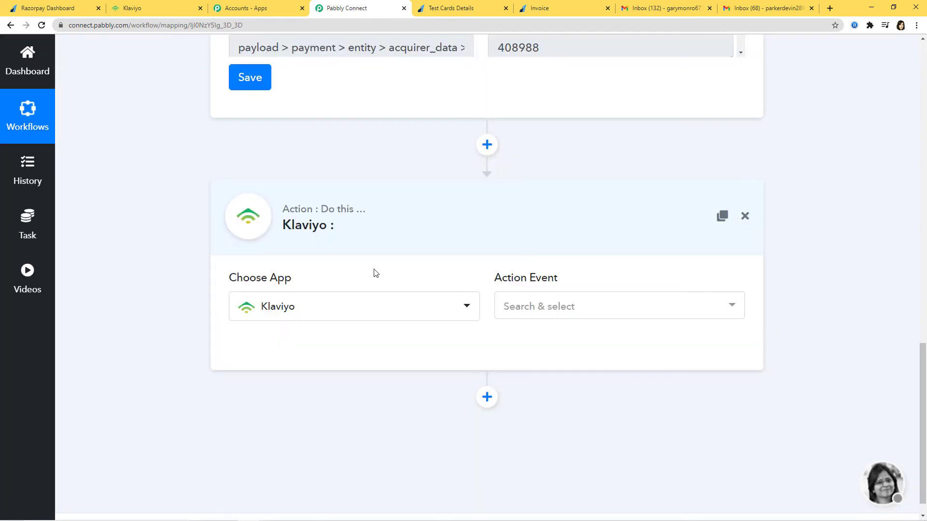
Step: Set the action event to Add Subscriber (with Basic Details) and begin connecting Klaviyo
left_click(526, 308)
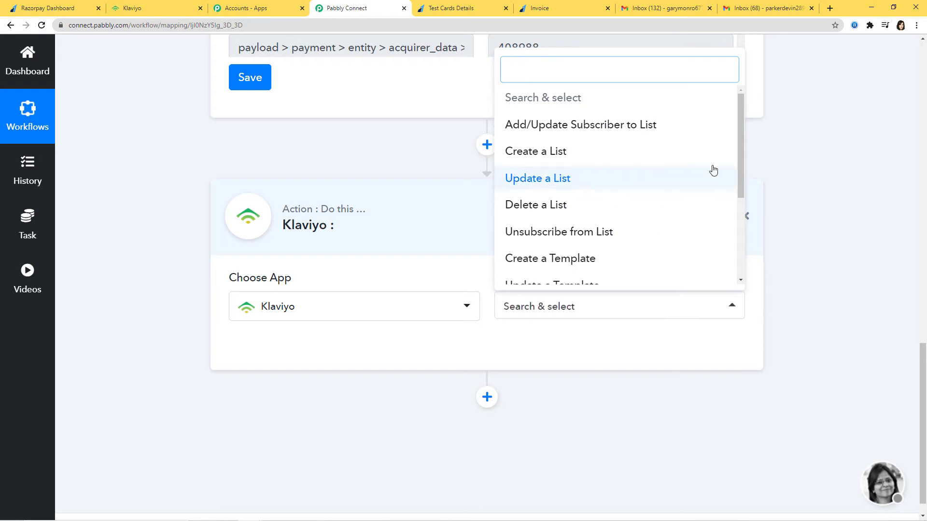
scroll(660, 190, "down", 3)
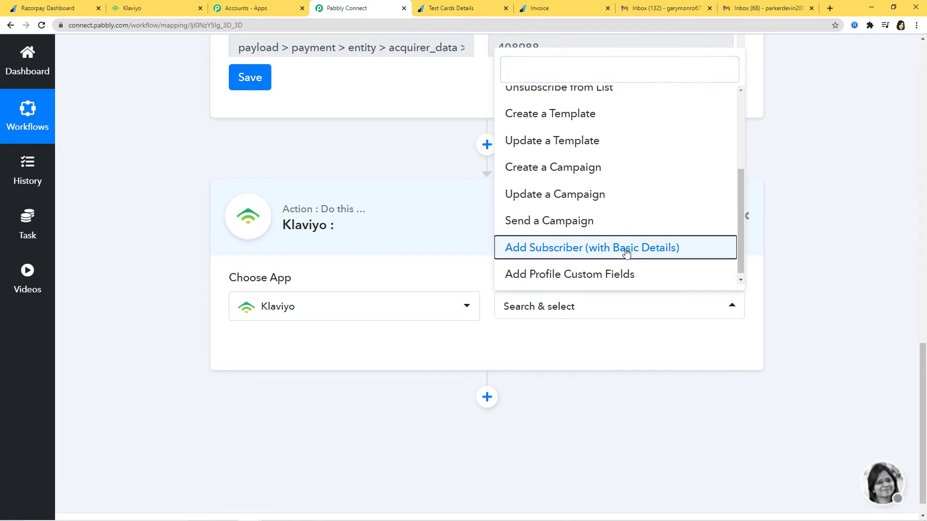
left_click(627, 251)
mouse_move(742, 265)
left_mouse_down()
mouse_move(737, 210)
mouse_move(748, 275)
left_mouse_up()
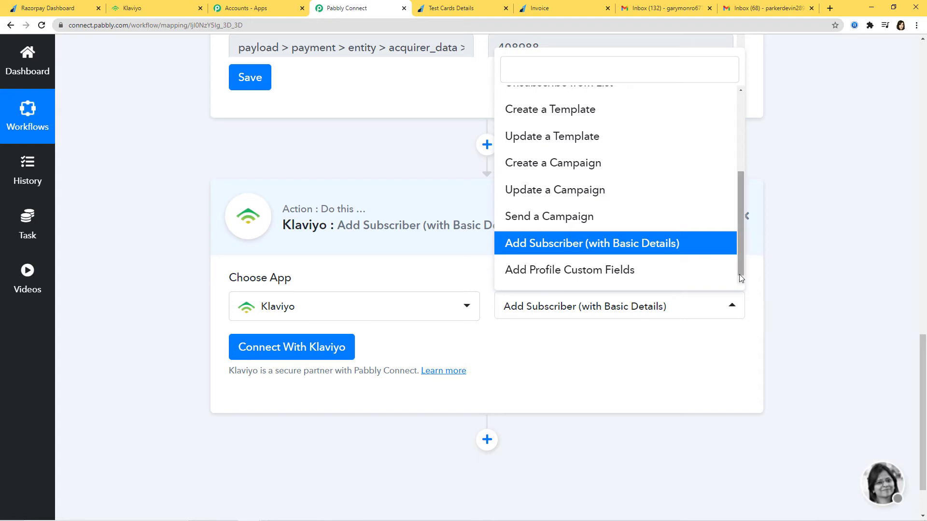
left_click(612, 376)
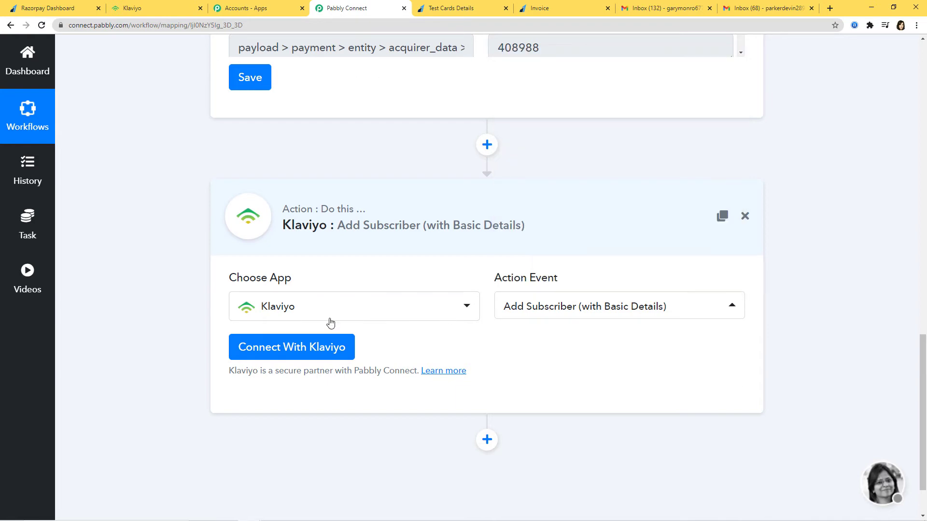
left_click(273, 351)
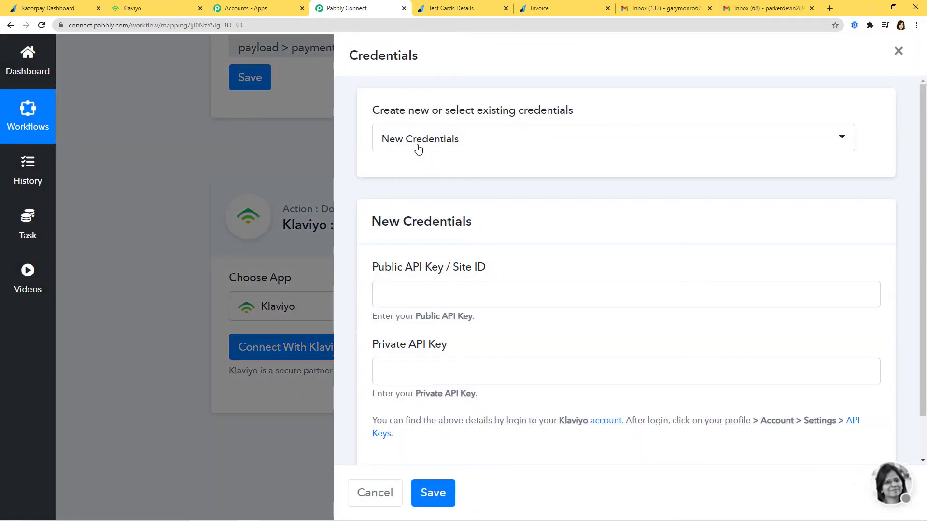
Step: Keep 'New Credentials' selected for the Klaviyo connection
left_click(568, 140)
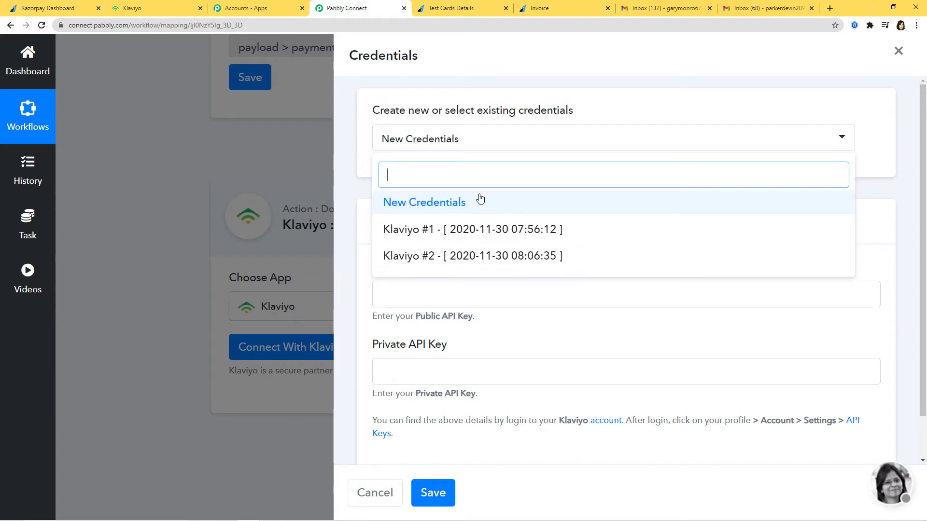
left_click(455, 202)
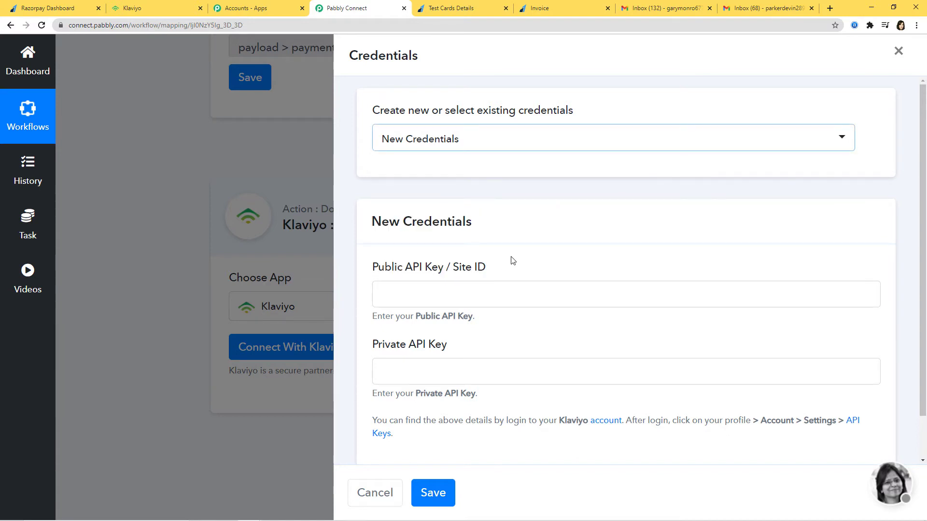
scroll(511, 259, "down", 1)
Step: Review the Public and Private API Key requirements, then go to the Klaviyo dashboard
left_click_drag(369, 219, 457, 230)
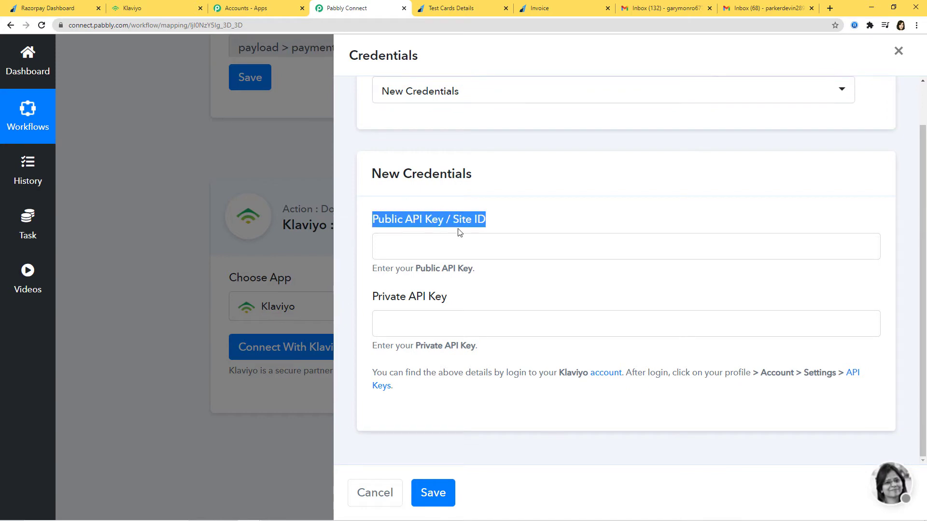
left_click_drag(372, 297, 514, 299)
left_click(518, 299)
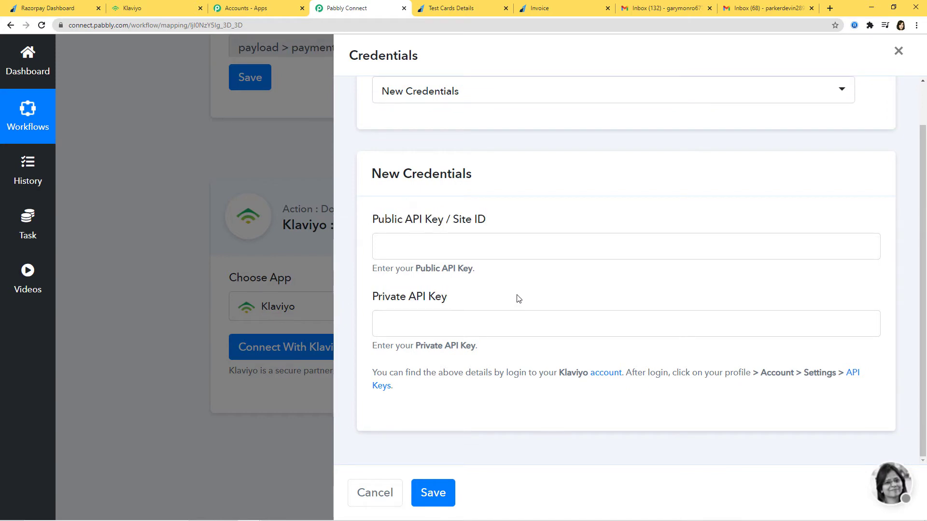
left_click_drag(367, 374, 418, 384)
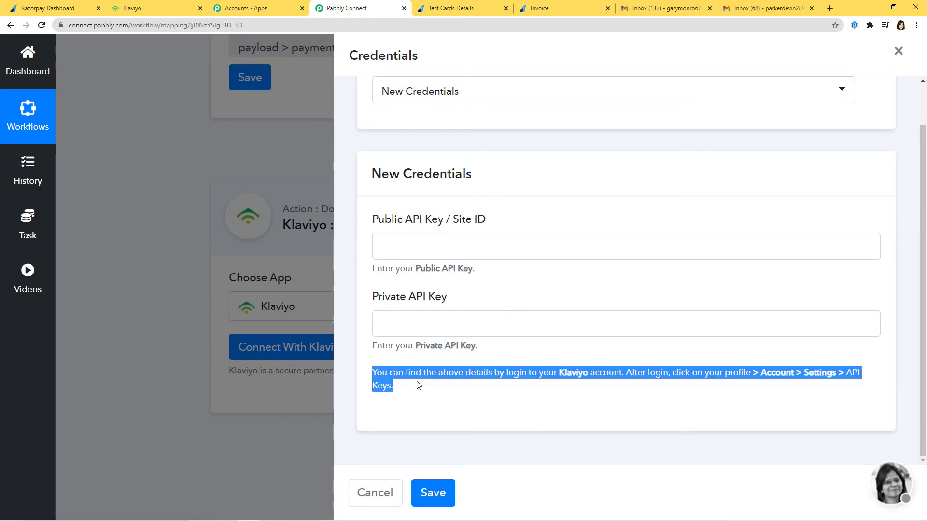
left_click(443, 400)
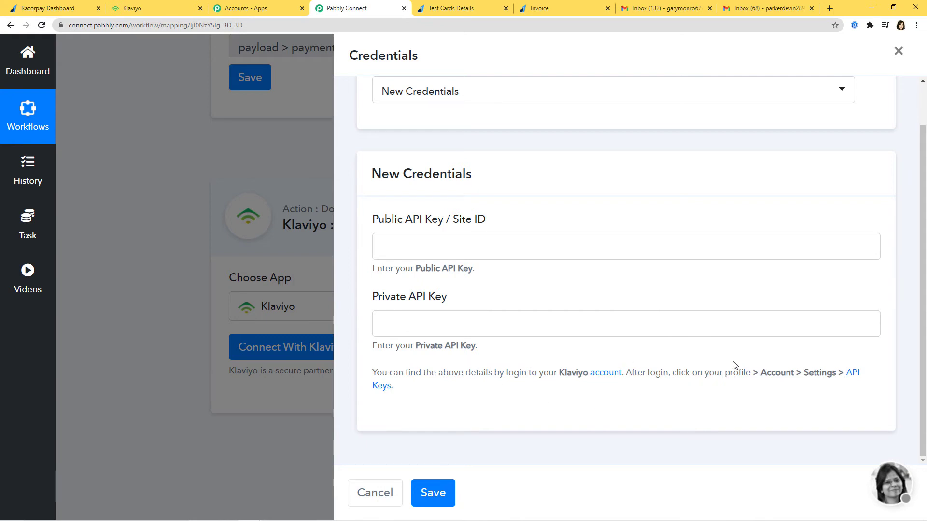
left_click(154, 10)
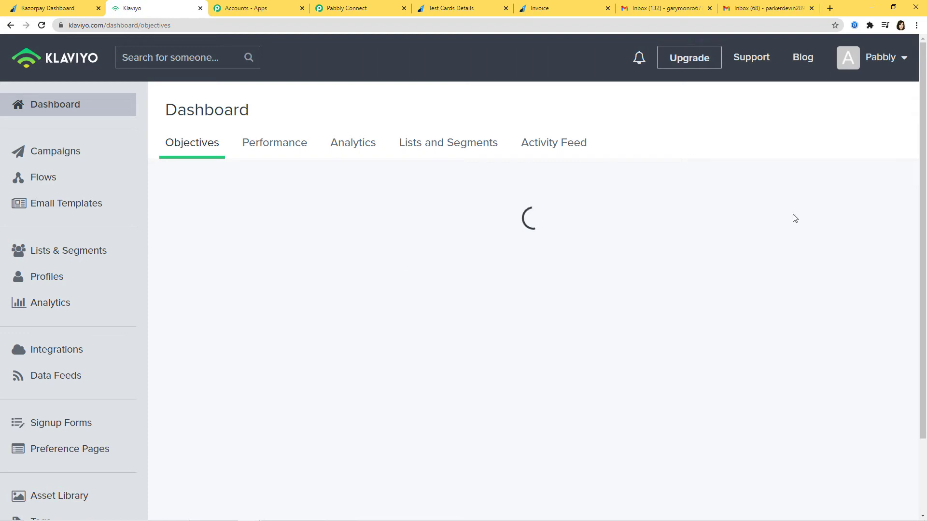
Step: Open Klaviyo's Account > Settings > API Keys page and select the public Site ID
left_click(876, 60)
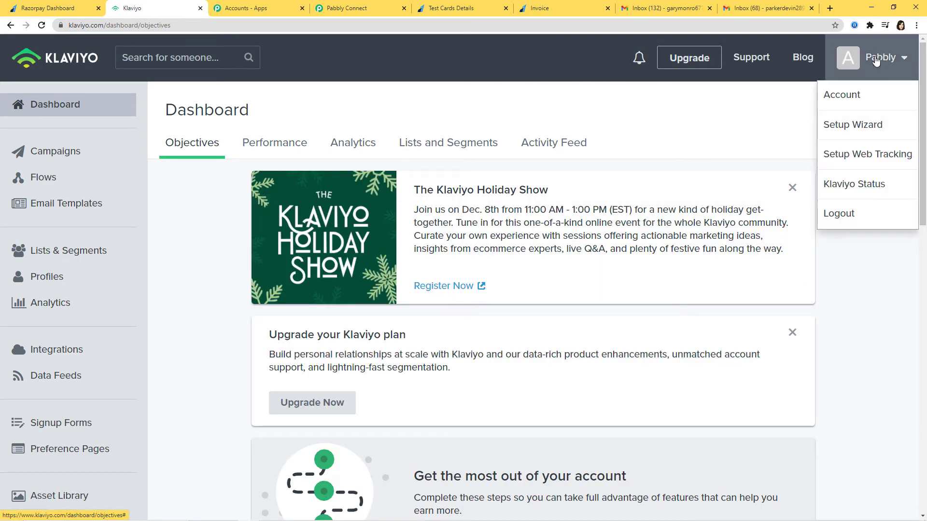
left_click(864, 99)
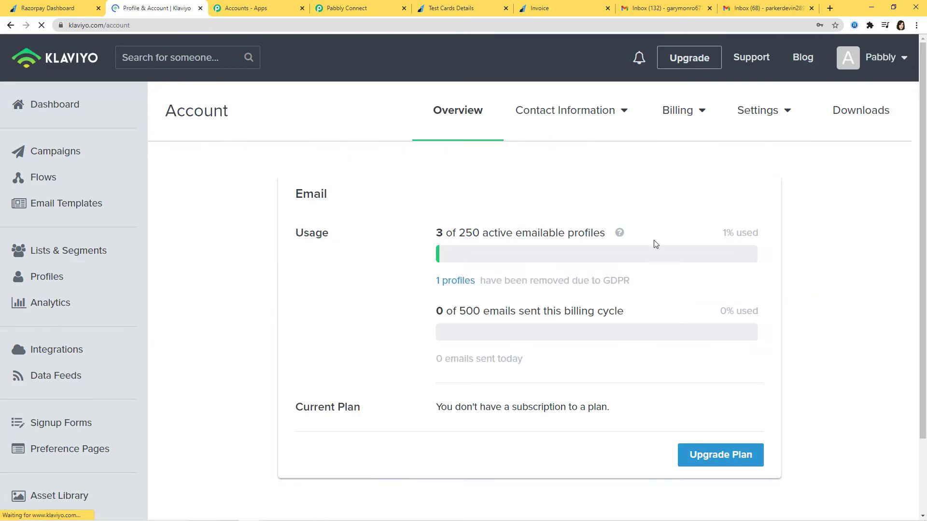
left_click(776, 117)
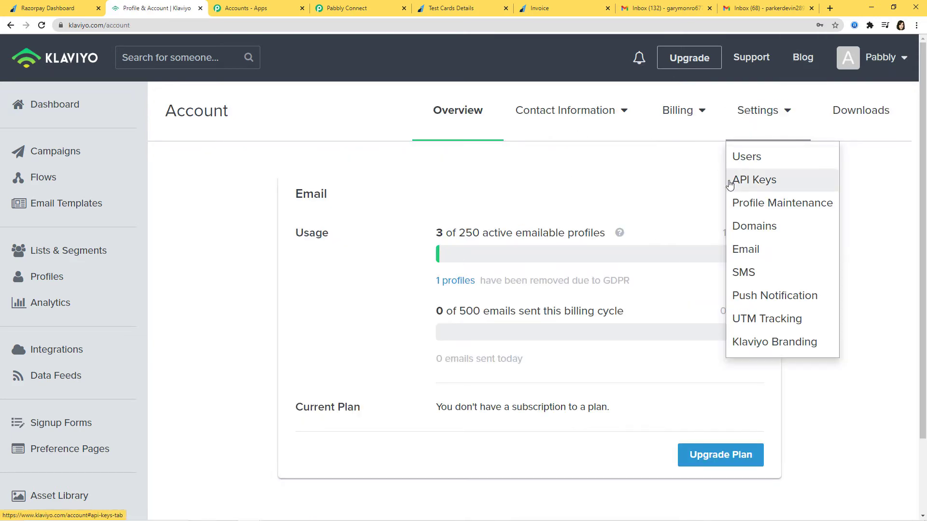
left_click(774, 184)
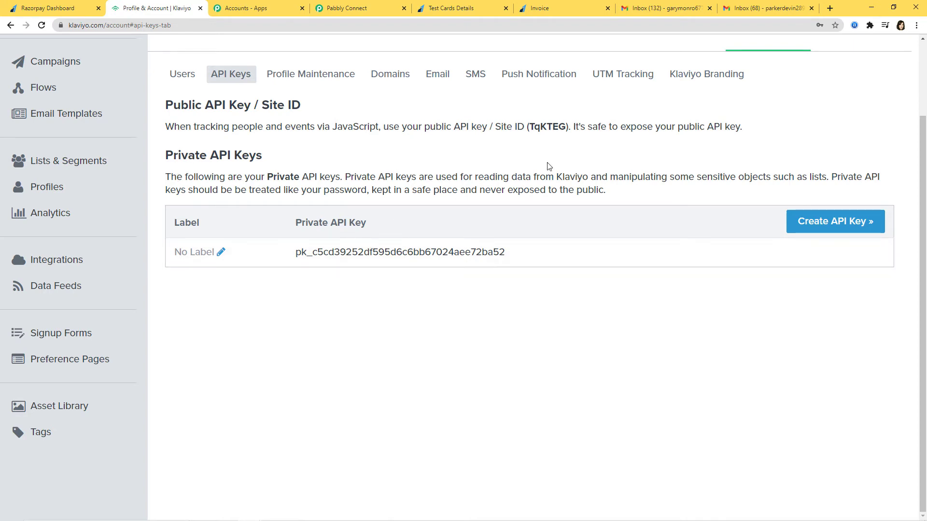
left_click_drag(532, 127, 564, 127)
key("ctrl+c")
Step: Paste the Klaviyo Site ID into Pabbly's Public API Key field
left_click(358, 9)
left_click(439, 241)
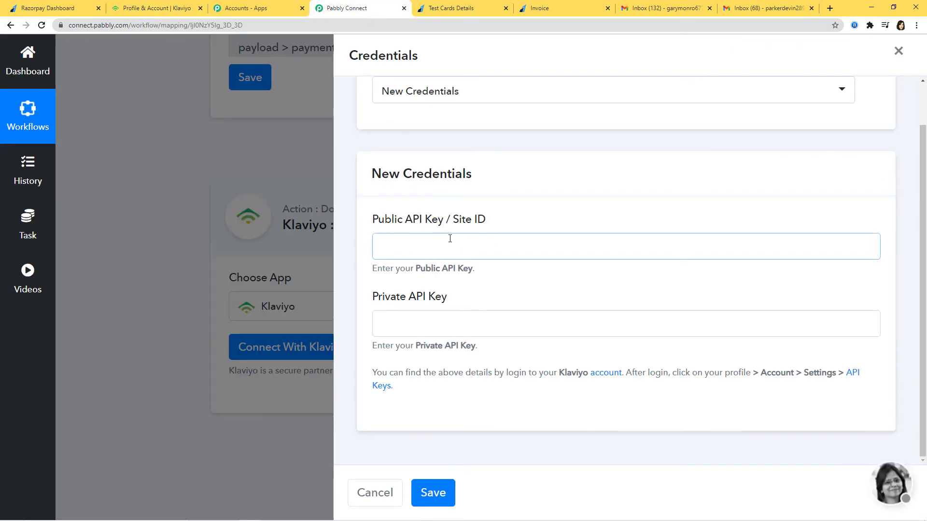
key("ctrl+v")
Step: Copy Klaviyo's private API key into the Private API Key field and save the credentials
left_click(158, 15)
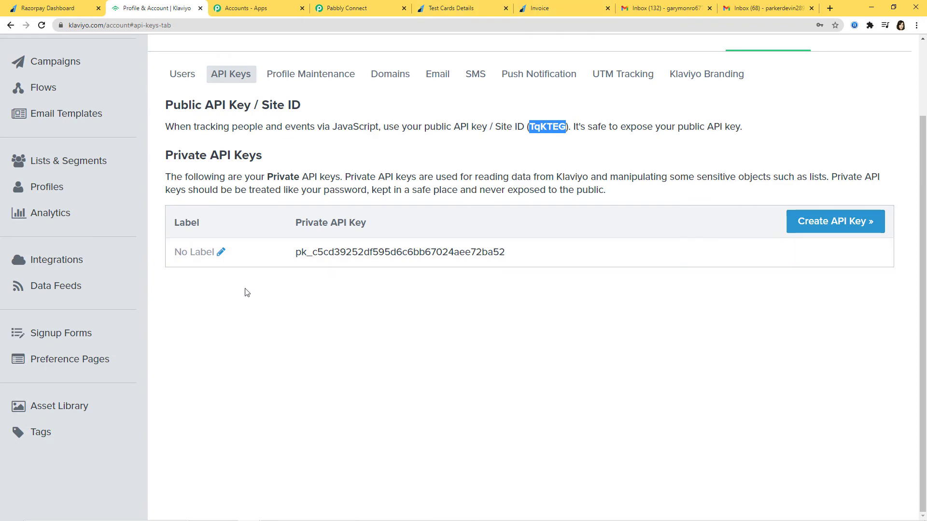
left_click_drag(293, 253, 511, 254)
key("ctrl+c")
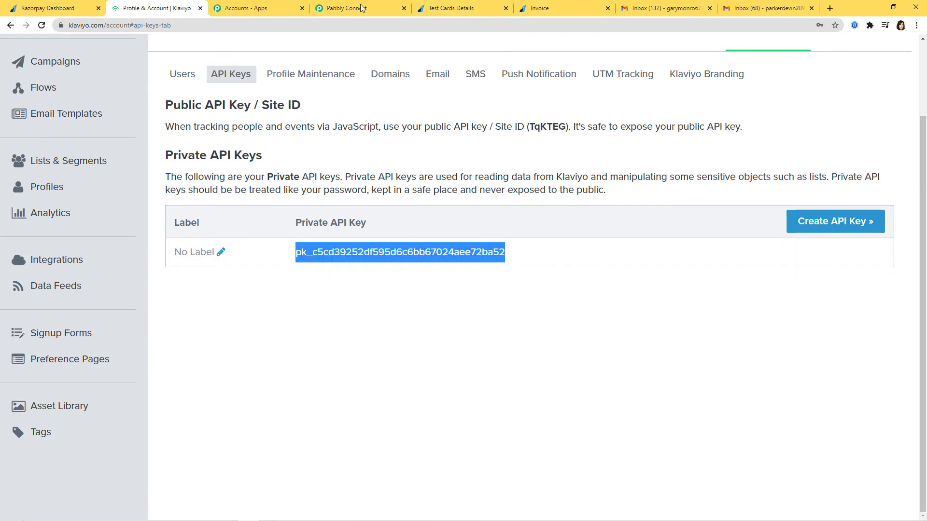
left_click(365, 14)
left_click(439, 322)
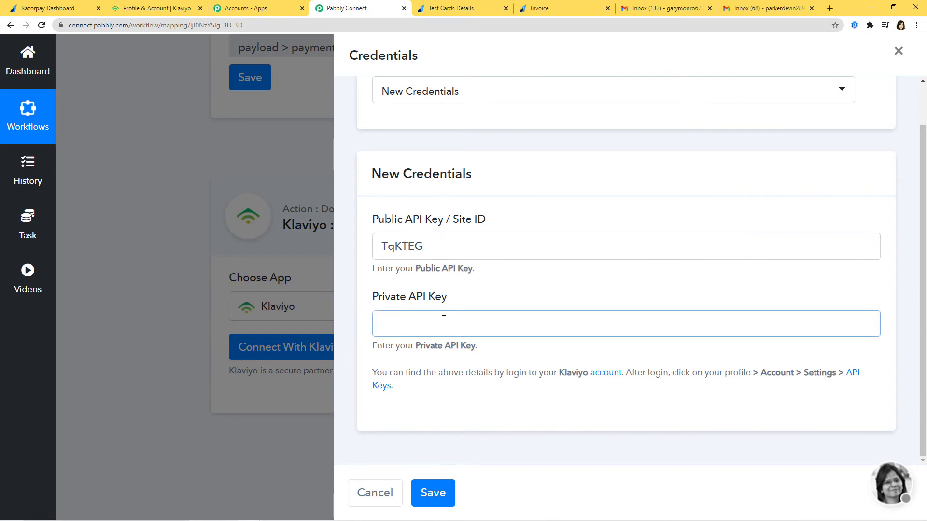
key("ctrl+v")
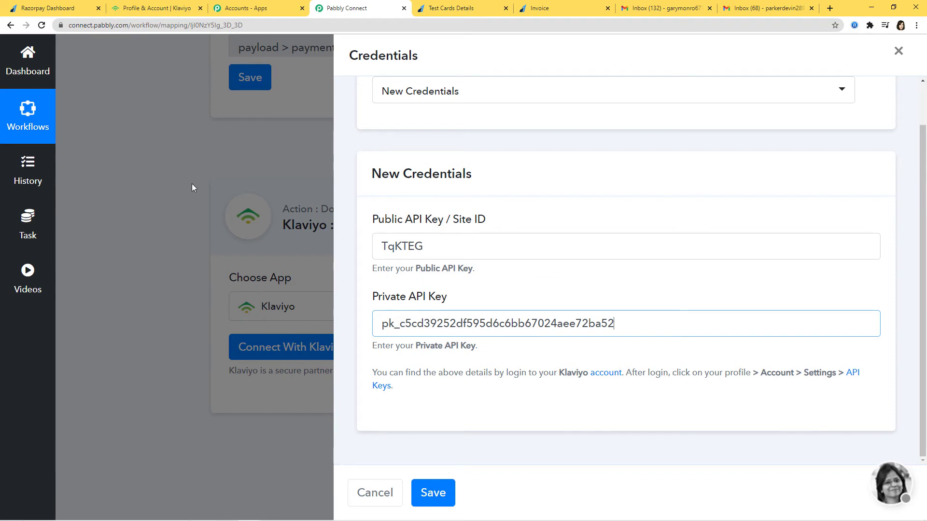
left_click(448, 491)
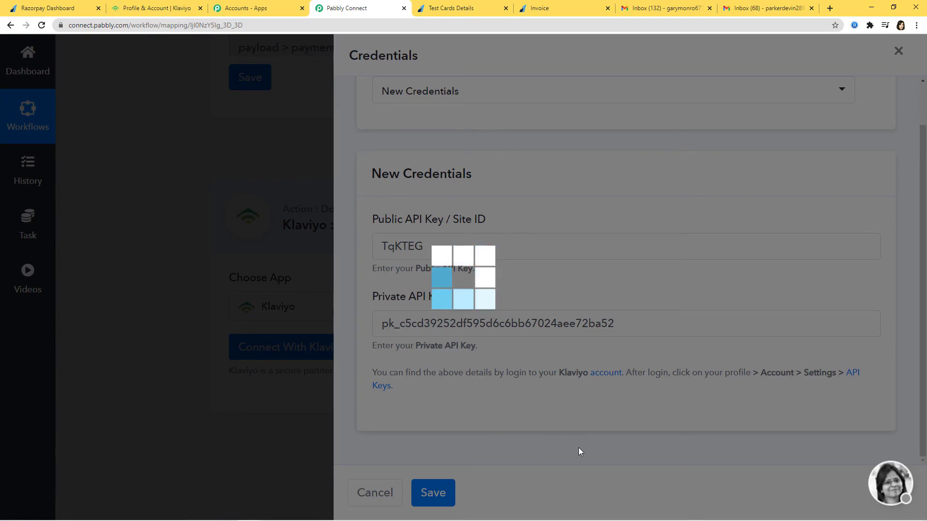
Step: Review the connected Klaviyo action form, then return to Klaviyo's API Keys page
scroll(829, 327, "down", 5)
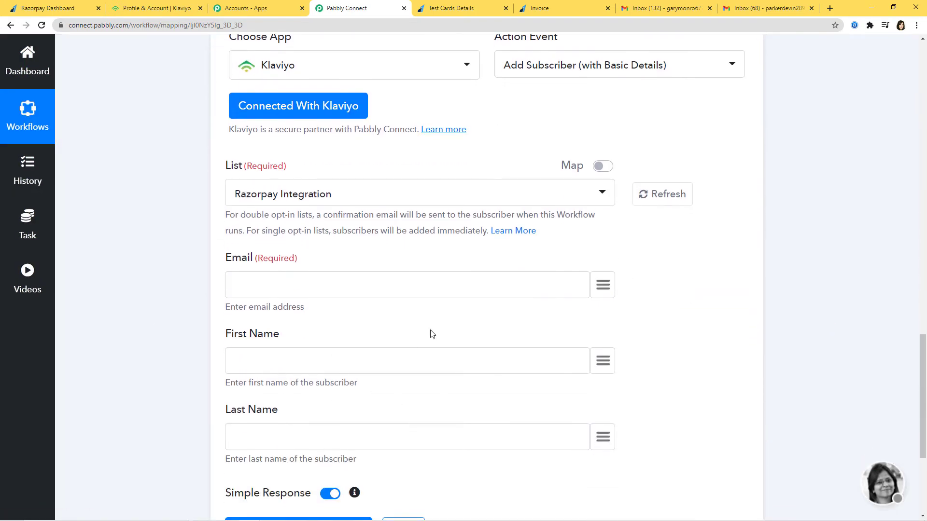
scroll(818, 389, "up", 10)
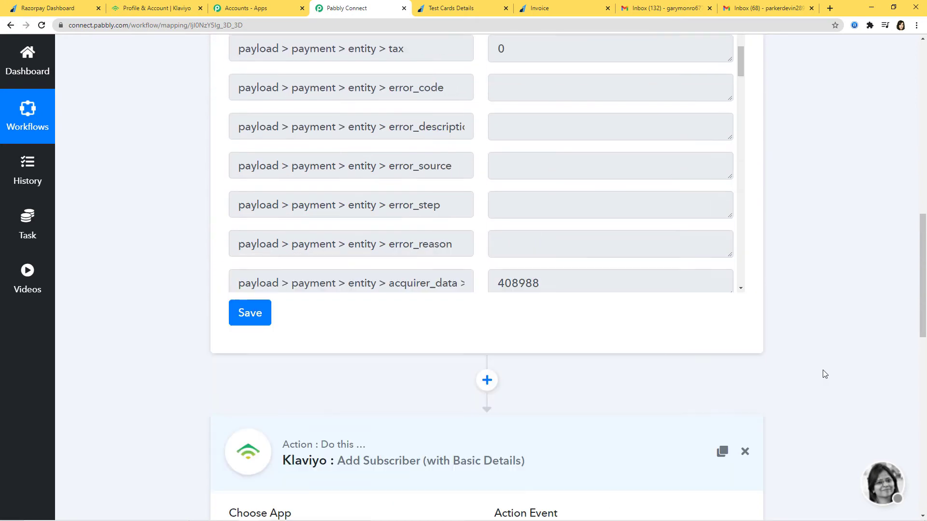
scroll(850, 329, "down", 10)
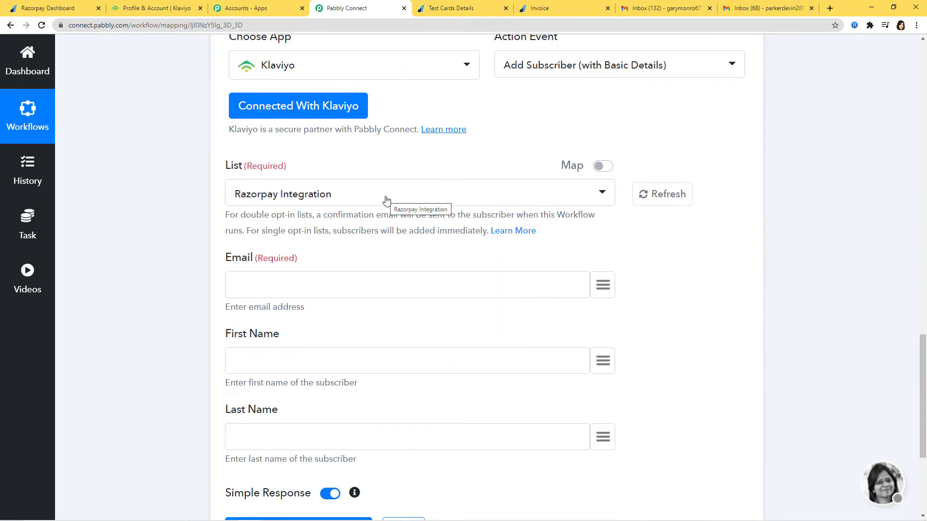
left_click(156, 9)
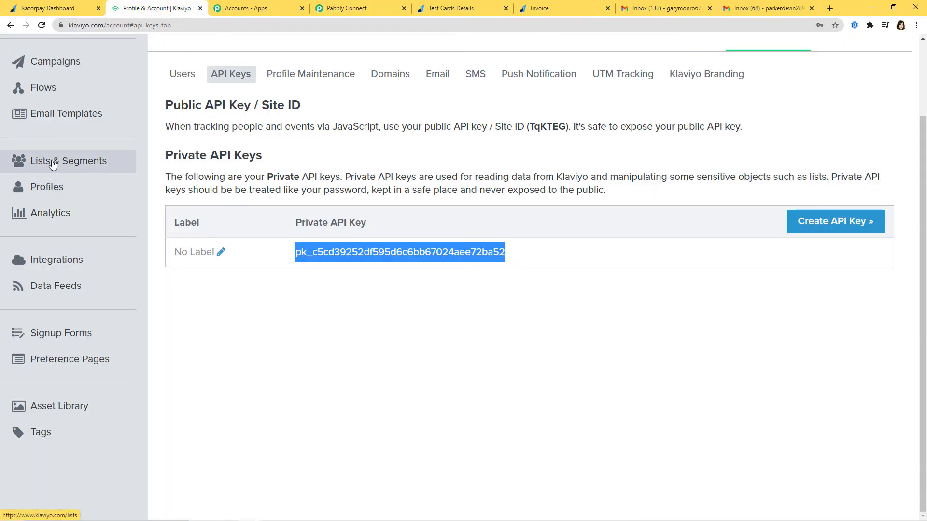
Step: Check Klaviyo's Lists & Segments for the Razorpay Integration list with 0 members, then return to Pabbly
left_click(68, 162)
scroll(533, 269, "down", 3)
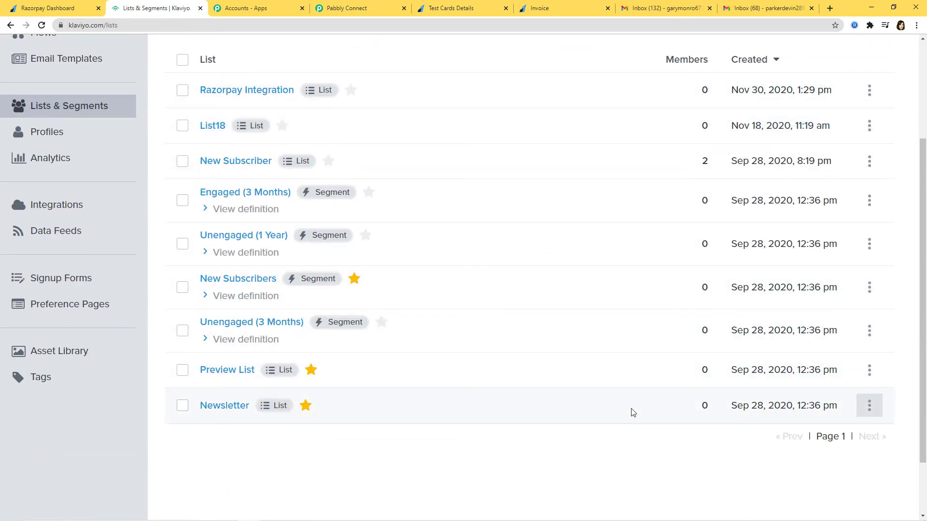
scroll(633, 413, "up", 1)
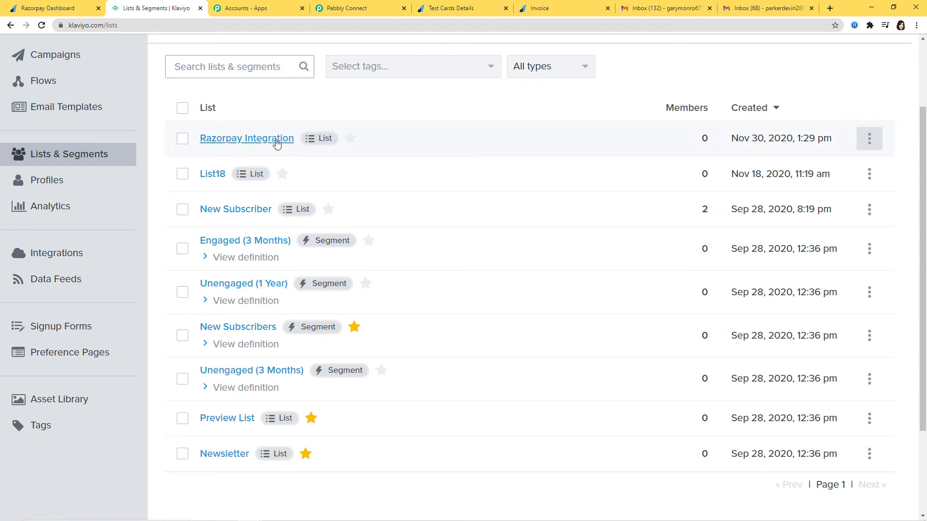
scroll(531, 258, "up", 2)
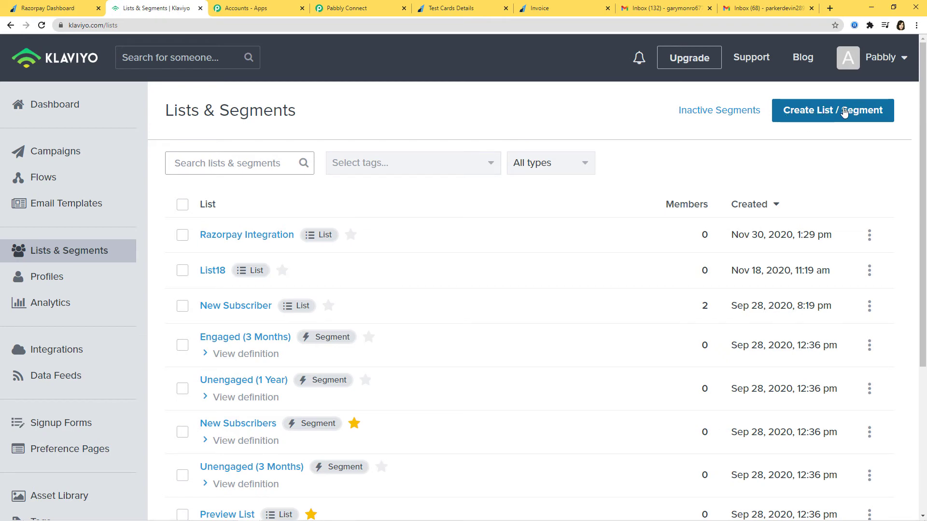
left_click(353, 11)
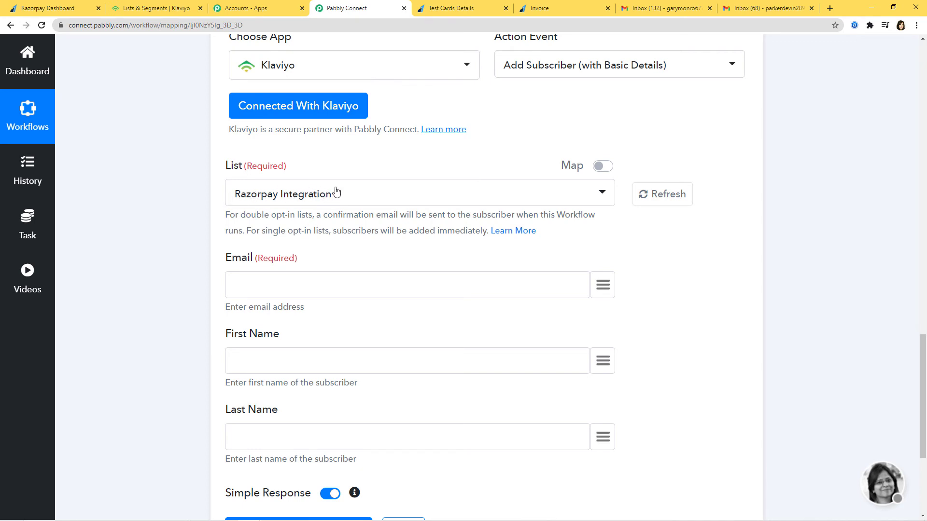
Step: Keep Razorpay Integration as the Klaviyo list for new subscribers
left_click(582, 195)
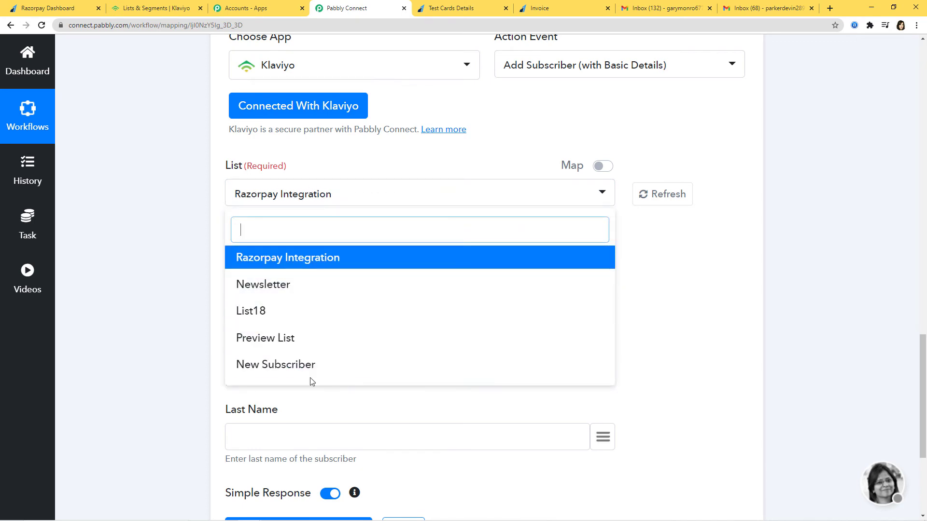
left_click(722, 344)
scroll(744, 198, "down", 2)
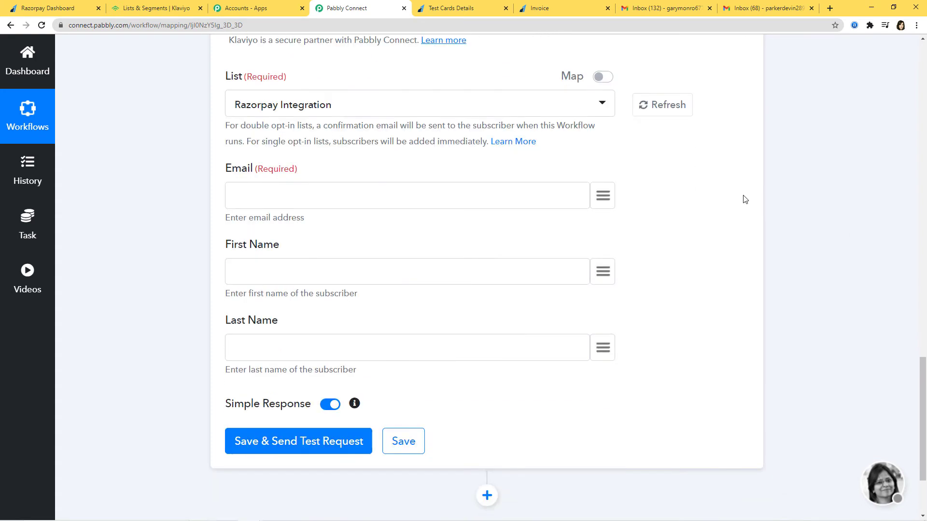
Step: Map Email and First Name to the invoice customer's email and name from the trigger
left_click(608, 191)
type("email")
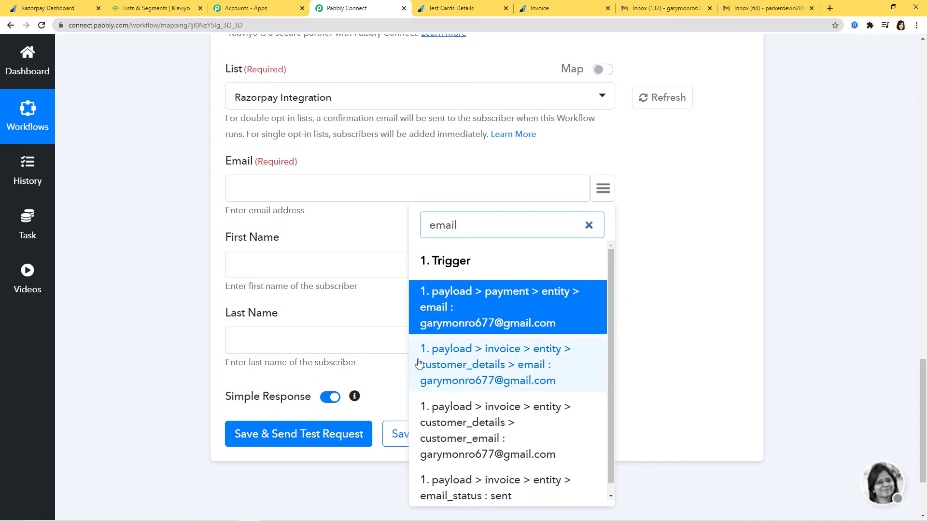
left_click(475, 365)
left_click(603, 279)
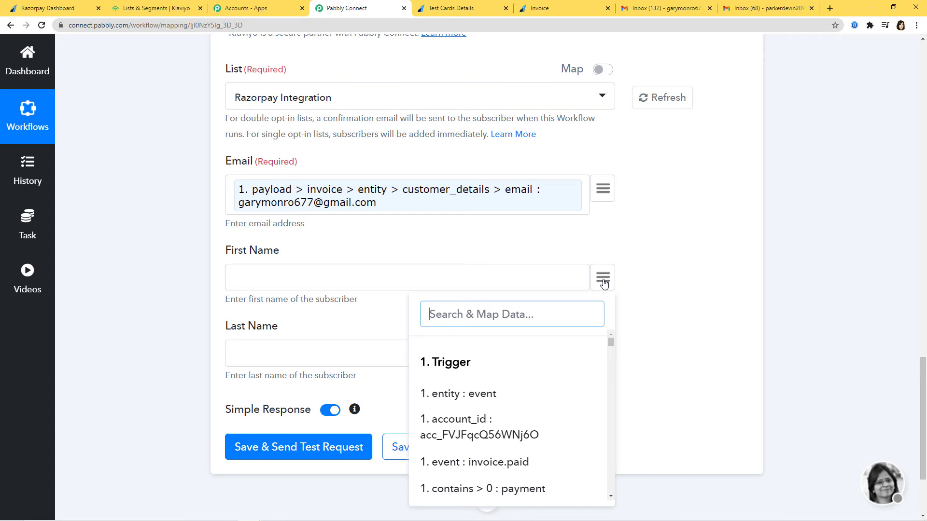
type("ga")
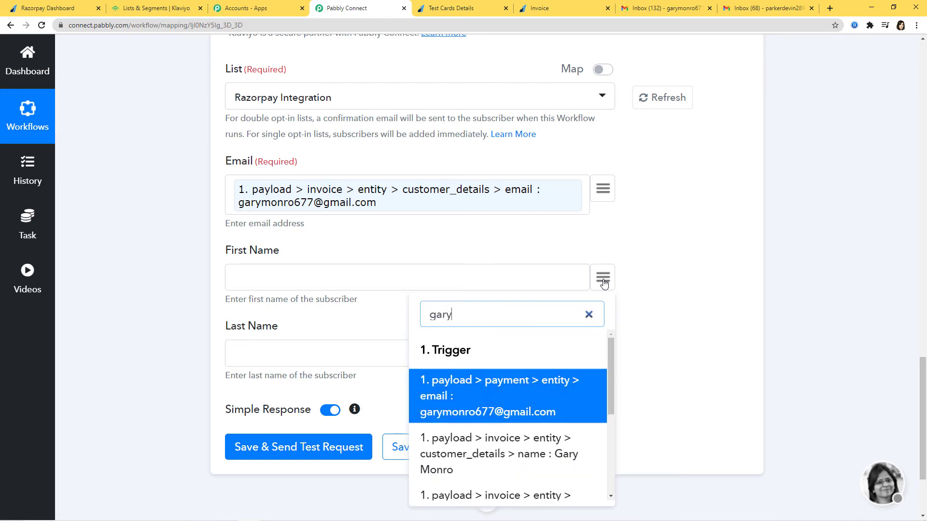
type("ry")
left_click(529, 450)
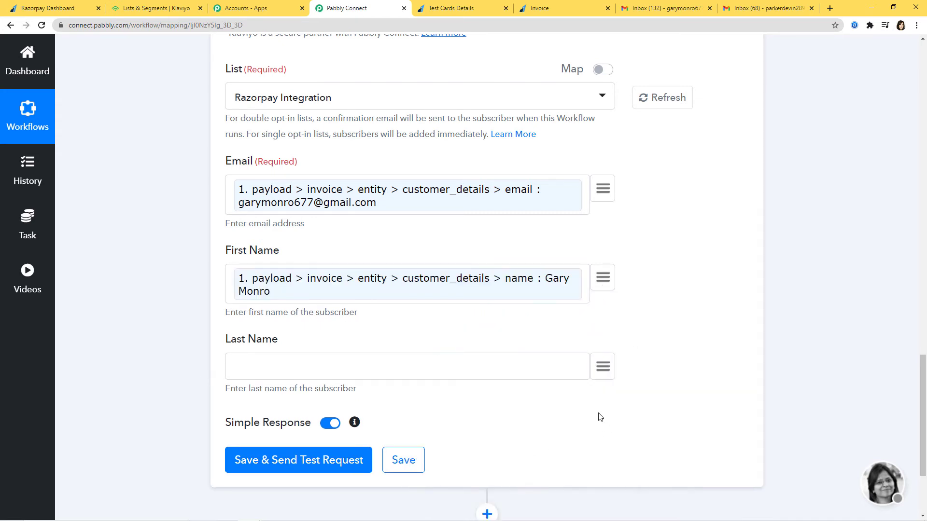
Step: Save the Klaviyo step and send a test request
scroll(711, 352, "down", 3)
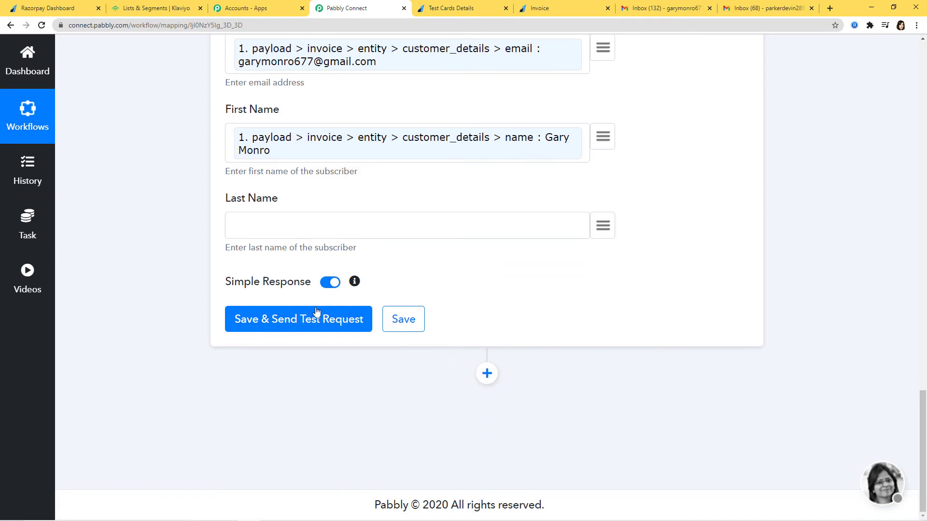
left_click(298, 329)
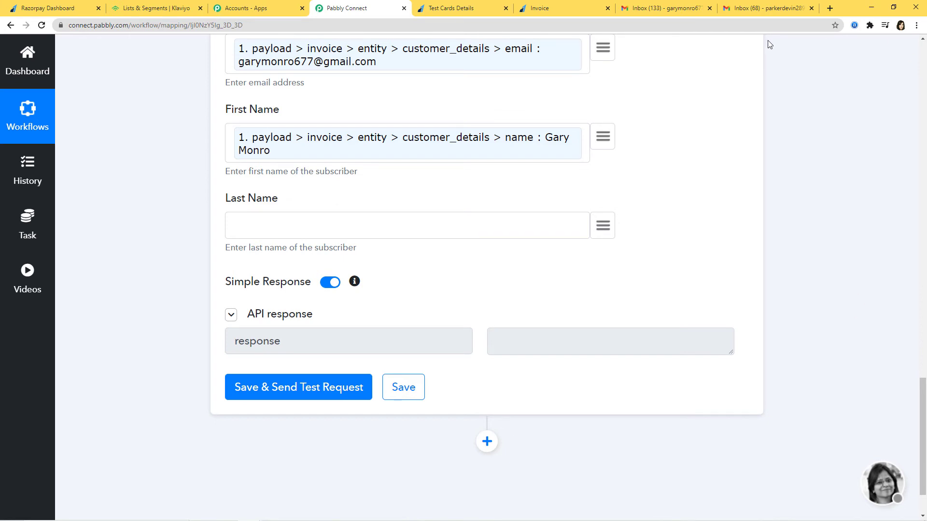
left_click(152, 8)
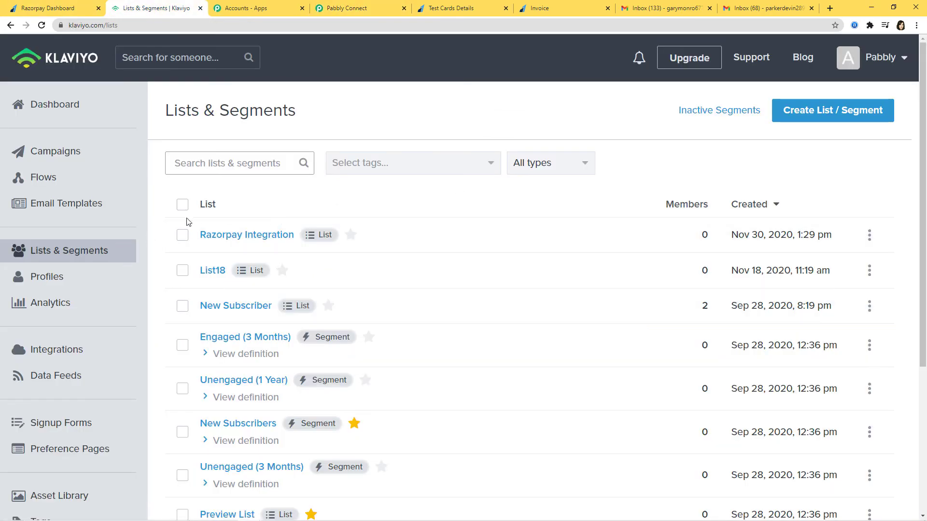
Step: Open the still-empty Razorpay Integration list in Klaviyo, then check the Gmail inbox
left_click(246, 238)
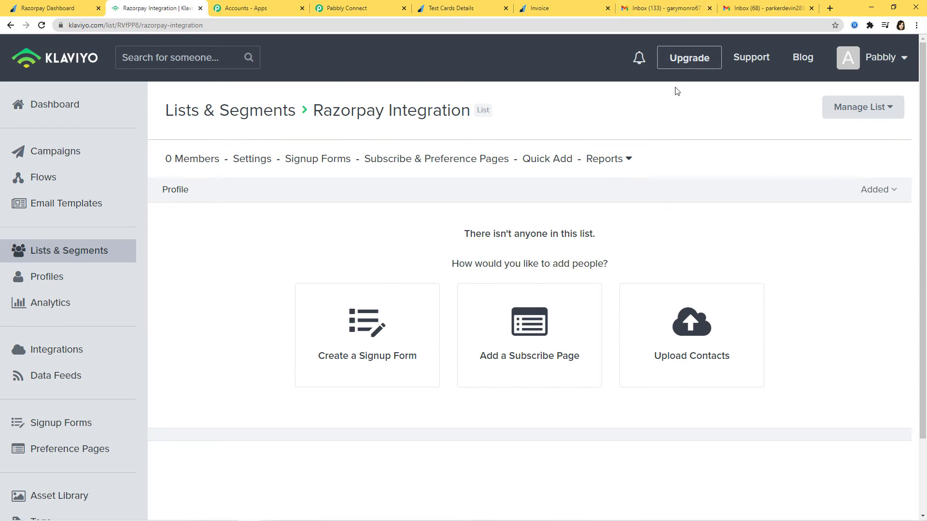
left_click(671, 11)
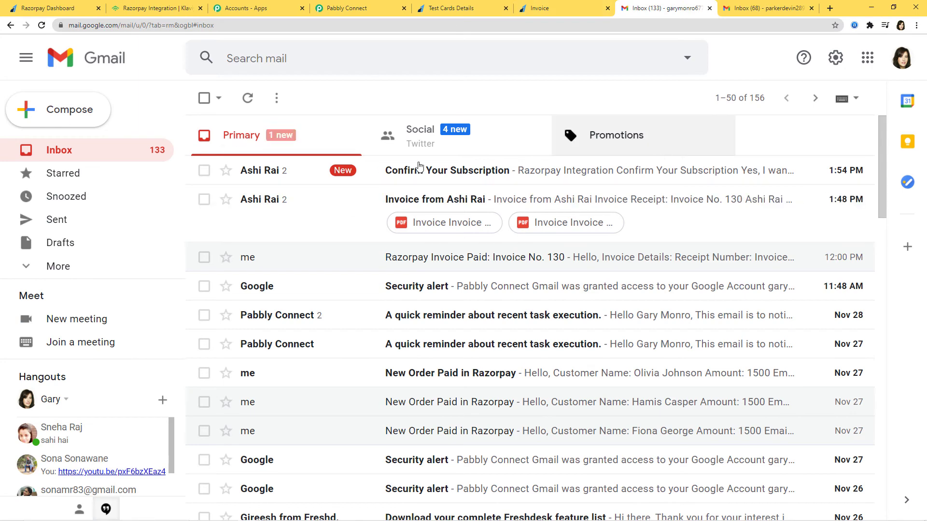
Step: Open the Confirm Your Subscription email and confirm with 'Yes, I want to subscribe.'
left_click(573, 175)
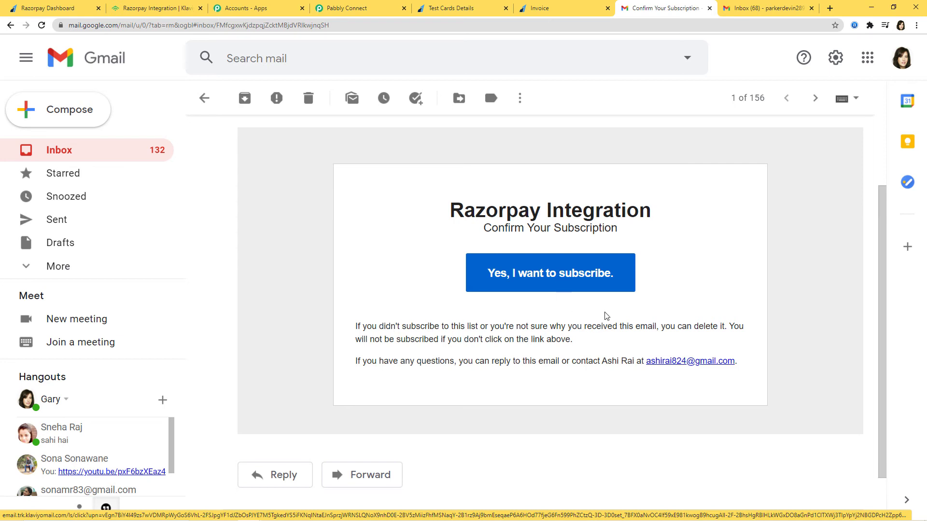
left_click(550, 276)
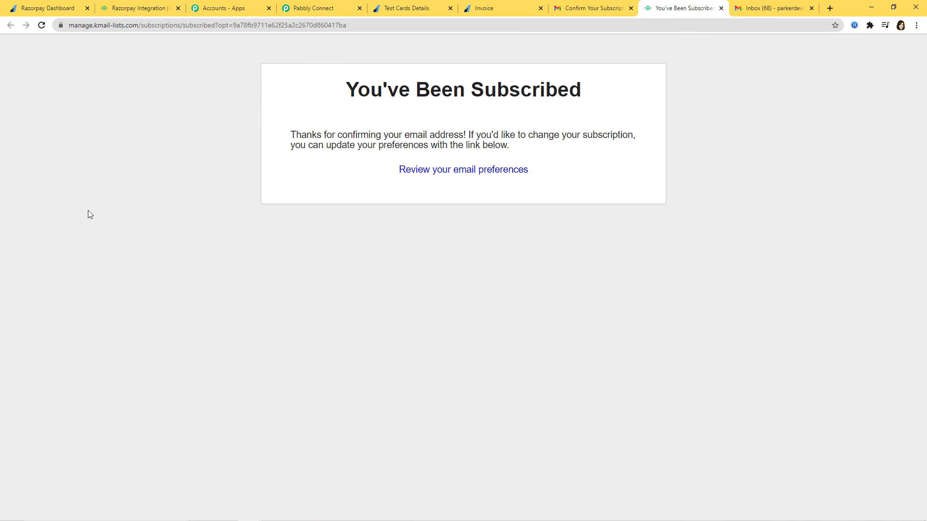
left_click(136, 7)
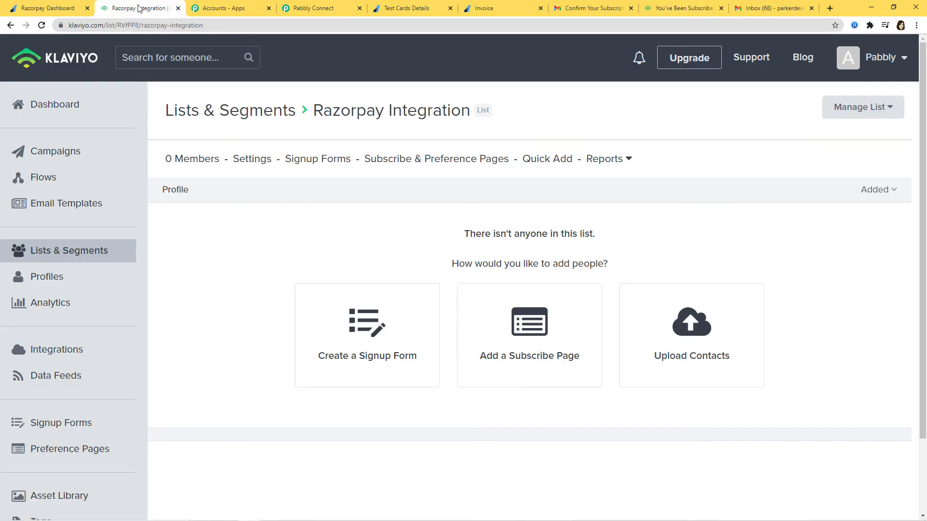
Step: Reload the Razorpay Integration list and check its single new member is the invoice customer, then return to Razorpay
left_click(42, 26)
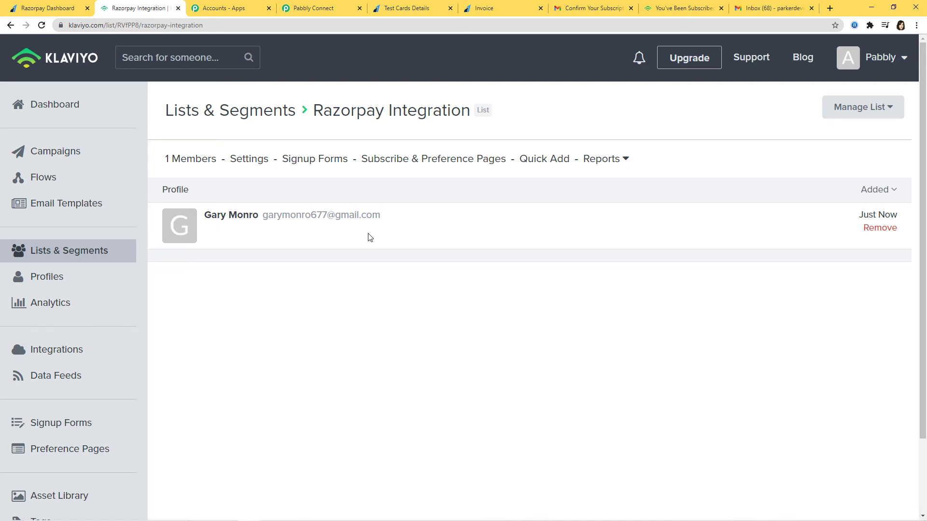
left_click(223, 215)
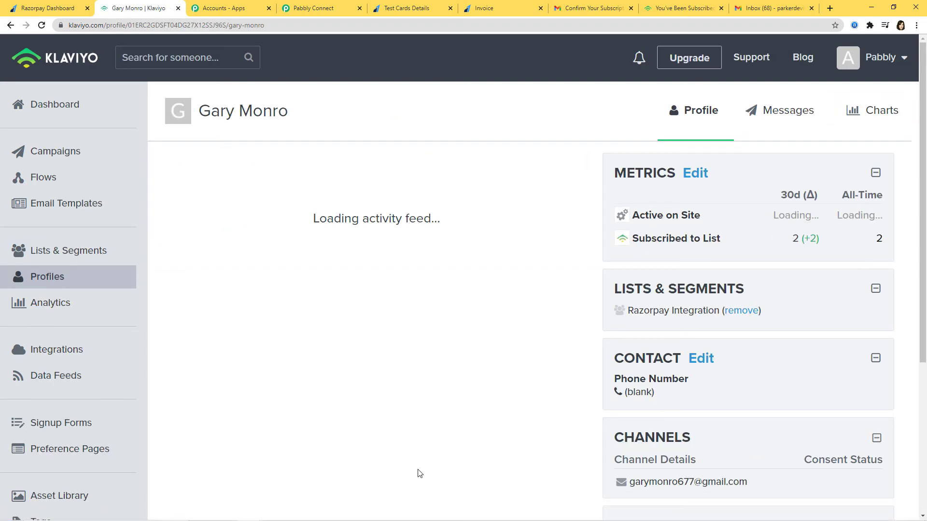
left_click(673, 311)
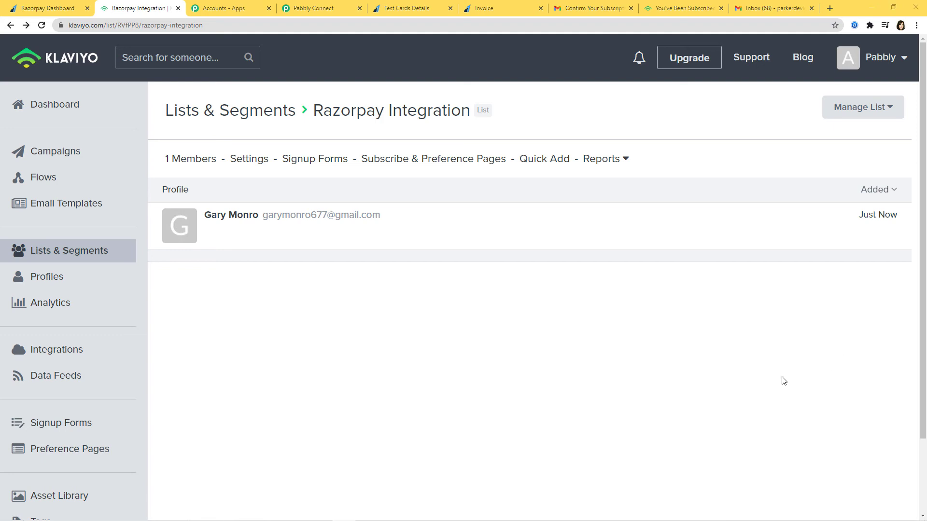
left_click(37, 8)
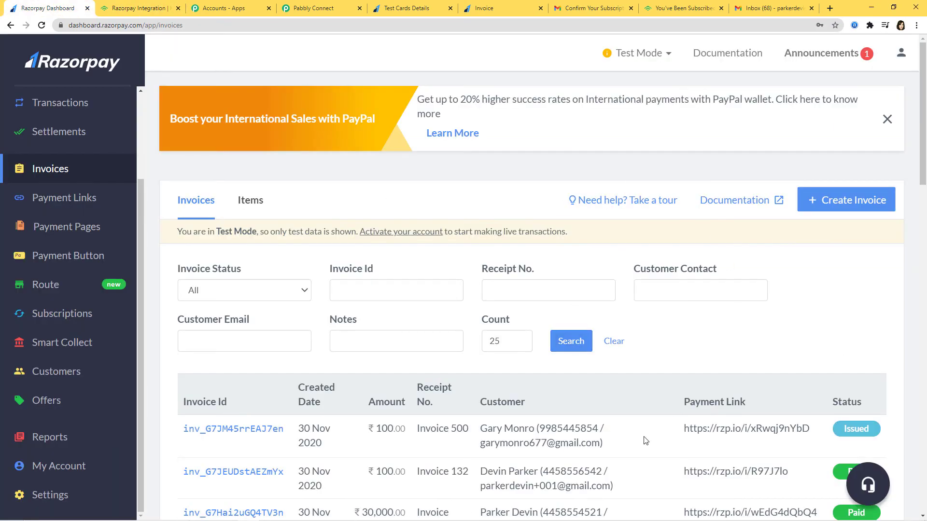
Step: Start a new invoice numbered 'Invoice 501', described 'Razorpay Integration', billed to the second test customer
left_click(864, 200)
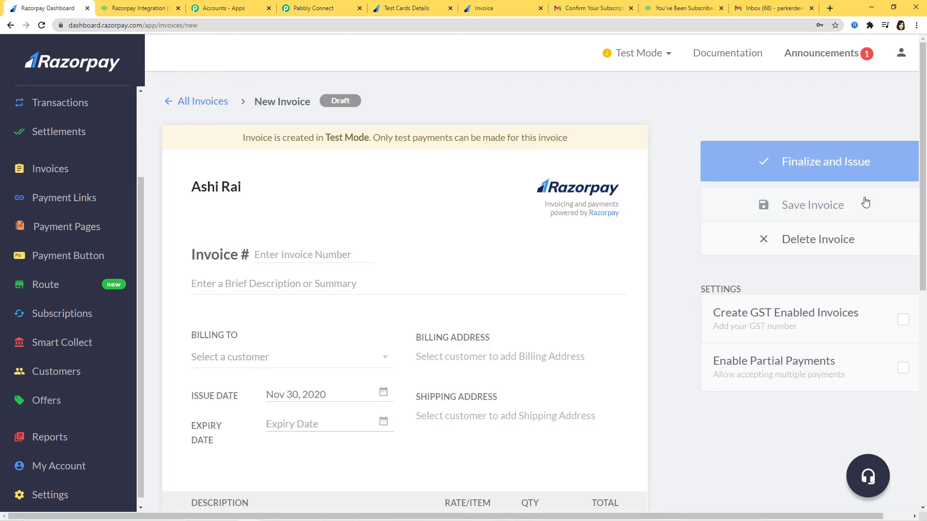
left_click(278, 254)
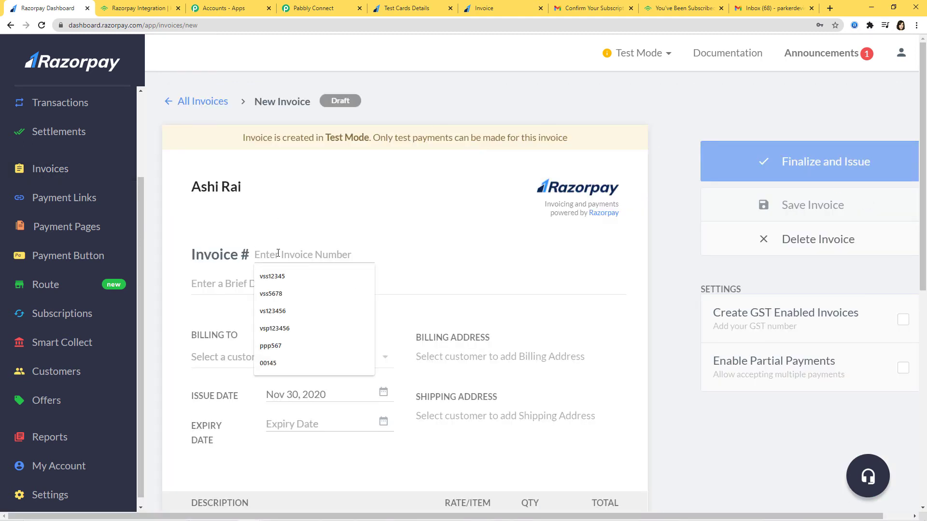
type("Invoice 501")
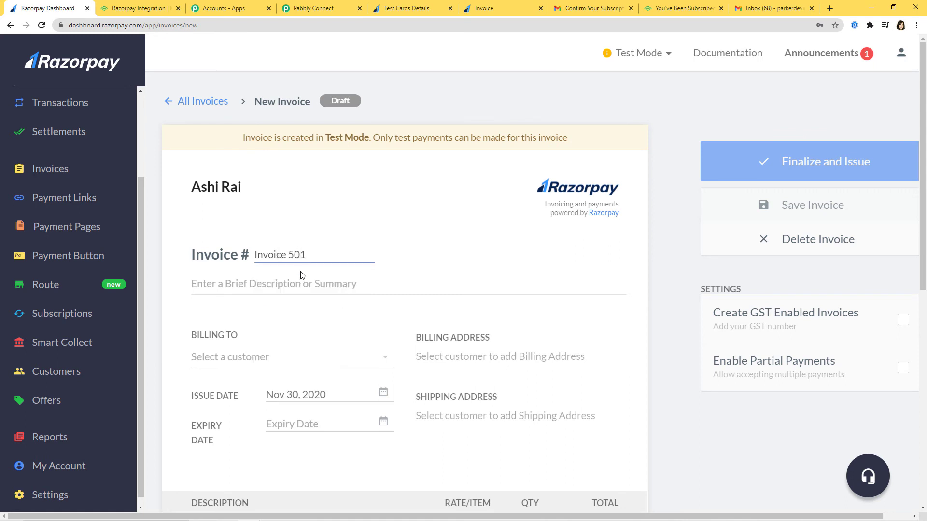
left_click(301, 285)
type("Razor")
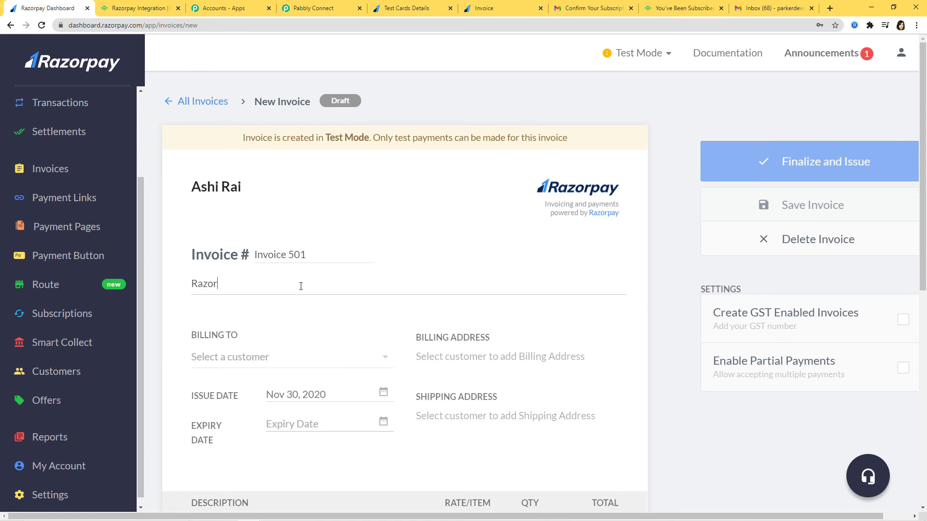
type("pay Integration")
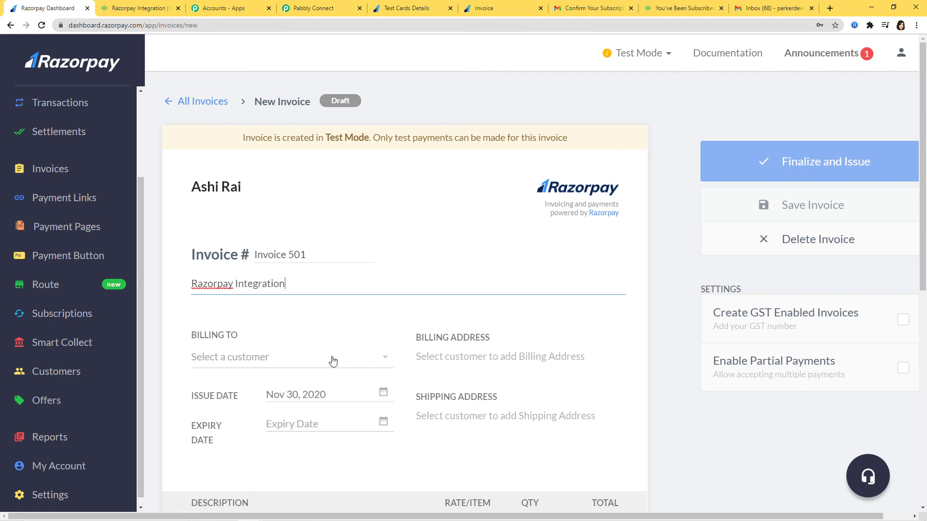
left_click(333, 360)
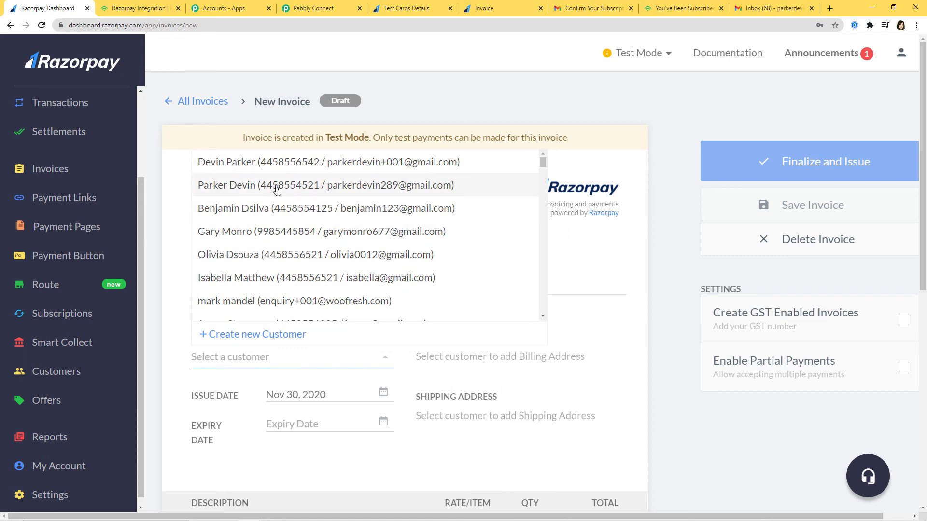
left_click(312, 192)
Step: Set the invoice expiry date to Dec 01, 2020
scroll(478, 312, "down", 3)
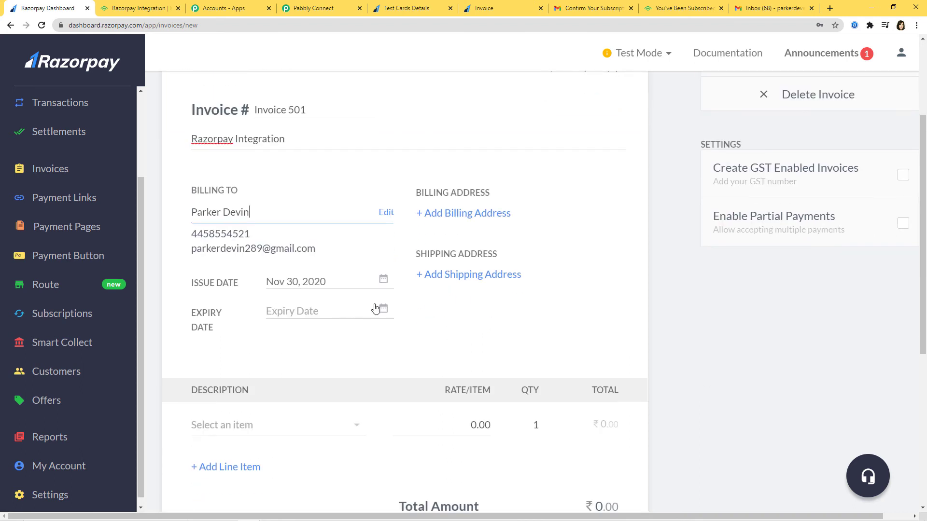
left_click(383, 309)
left_click(473, 364)
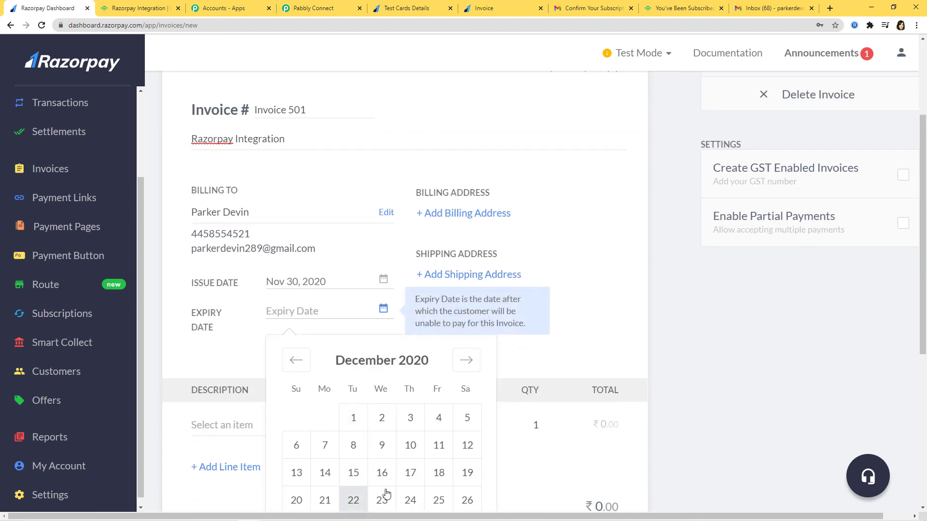
left_click(353, 418)
Step: Add one Camera line item at 30000.00, making the total ₹30,000
scroll(568, 288, "down", 3)
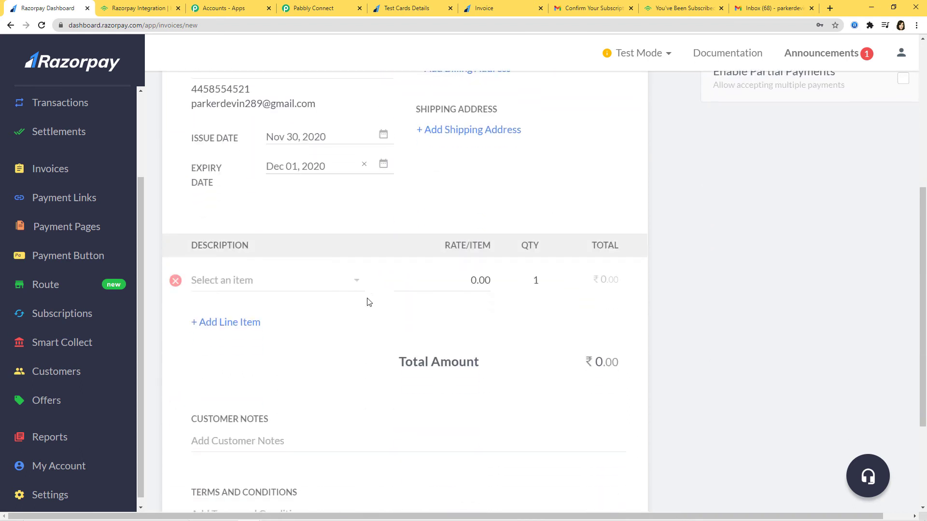
left_click(234, 274)
left_click(227, 308)
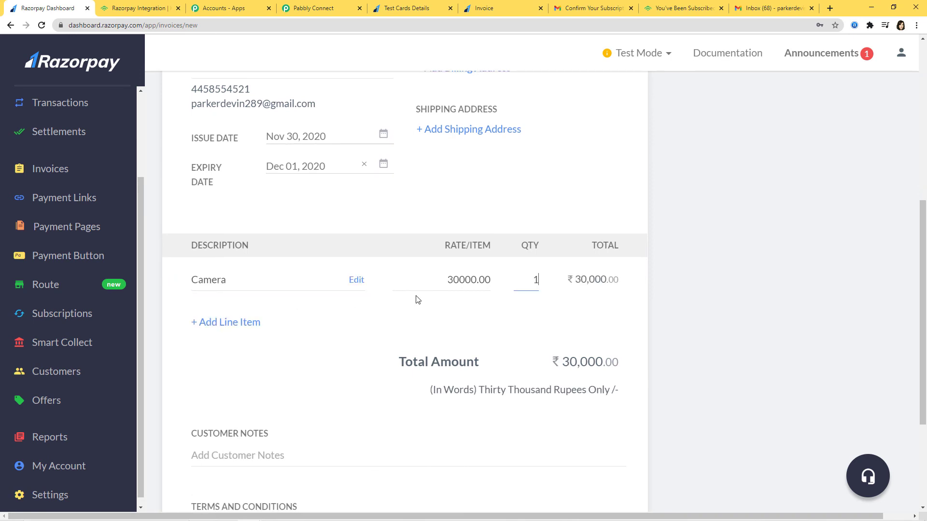
scroll(704, 326, "down", 4)
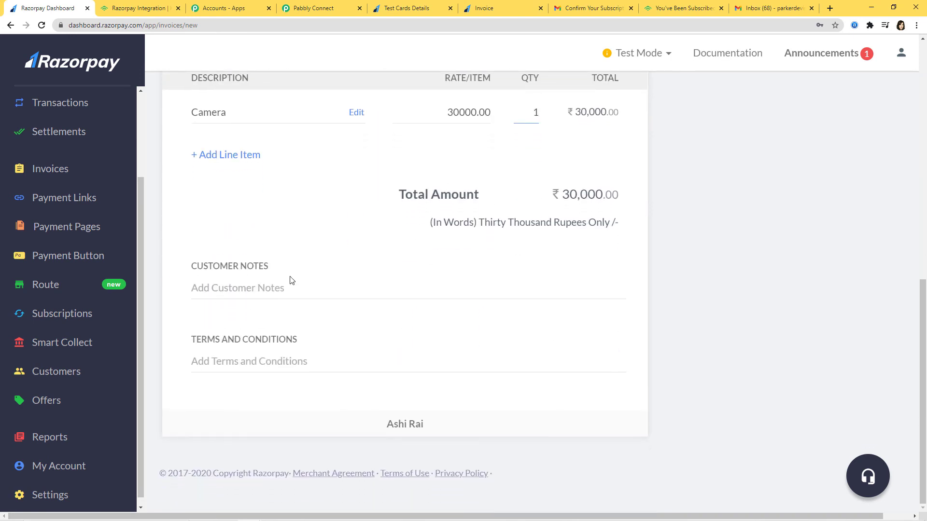
scroll(697, 412, "up", 3)
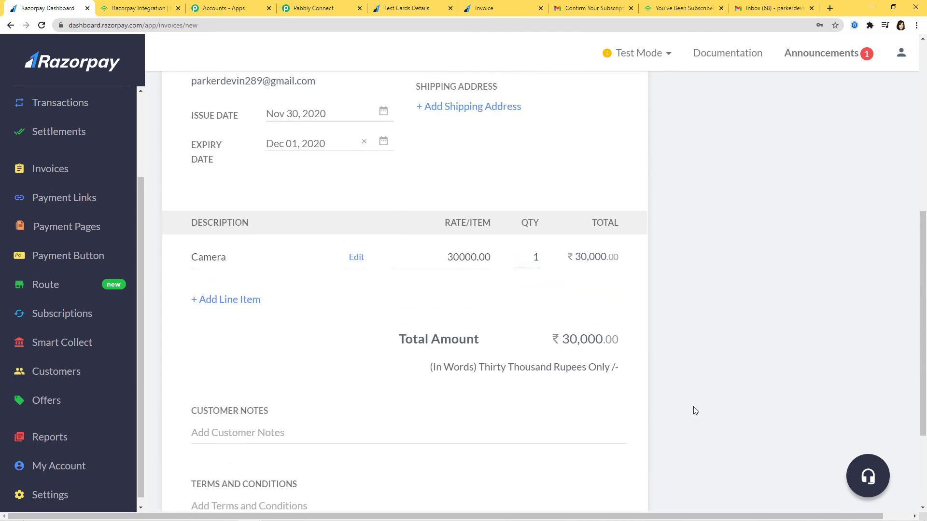
scroll(695, 411, "up", 7)
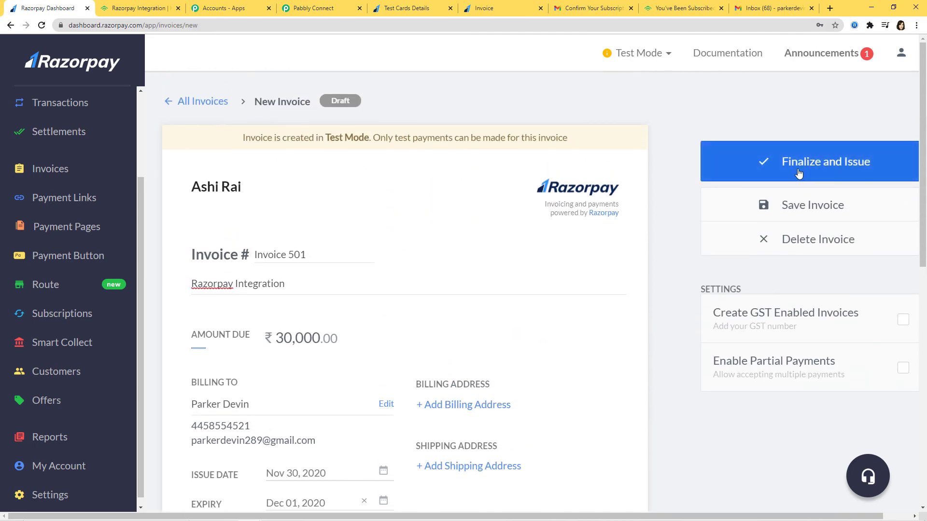
Step: Finalize and issue Invoice 501, then copy its payment link into a new browser tab's clipboard
left_click(799, 174)
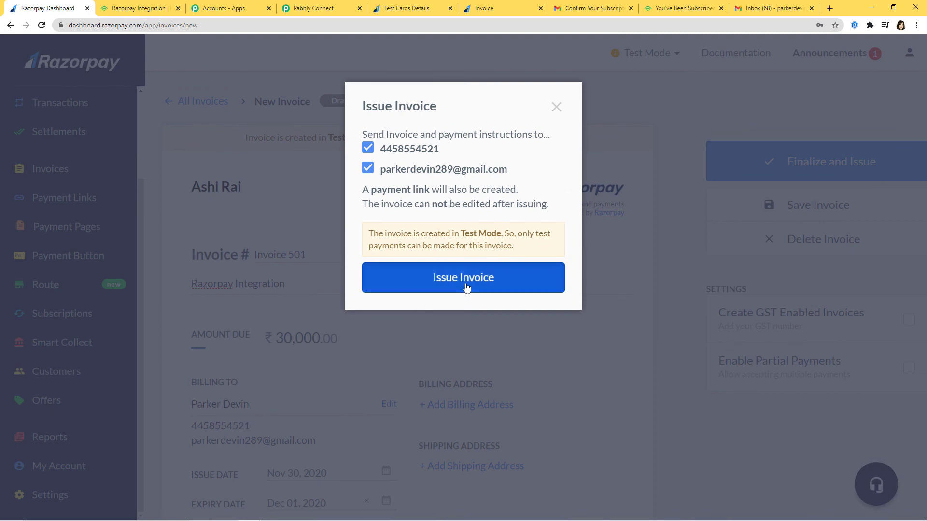
left_click(466, 288)
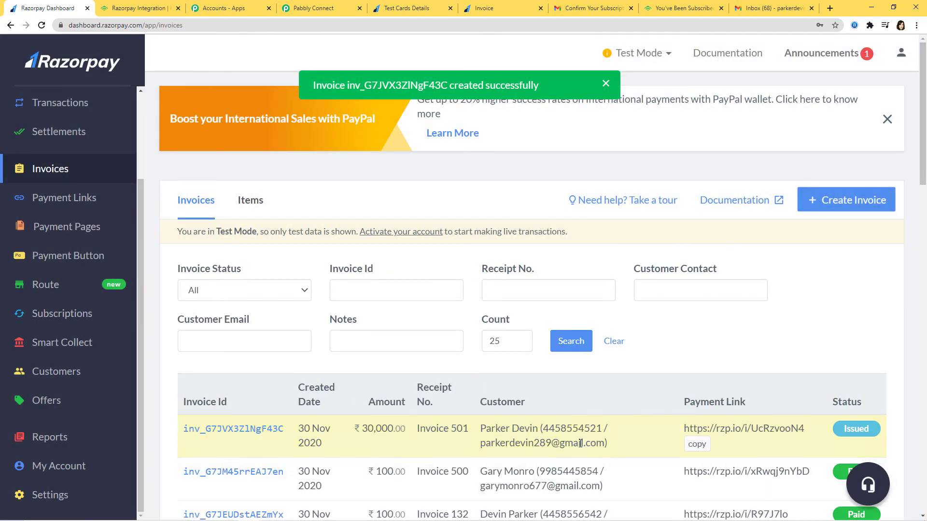
left_click(696, 444)
left_click(831, 9)
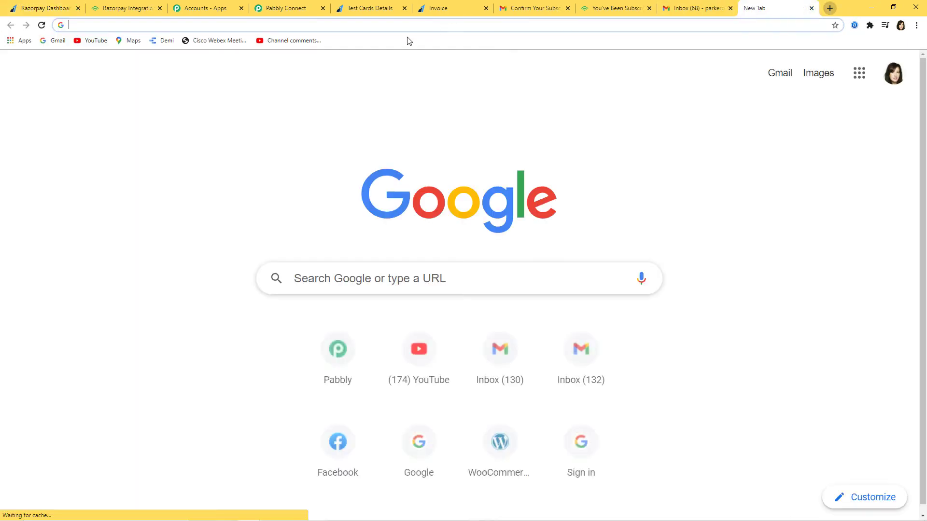
Step: Load Invoice 501's payment link and start paying ₹30,000 by card
left_click(414, 27)
key("ctrl+v")
key("Return")
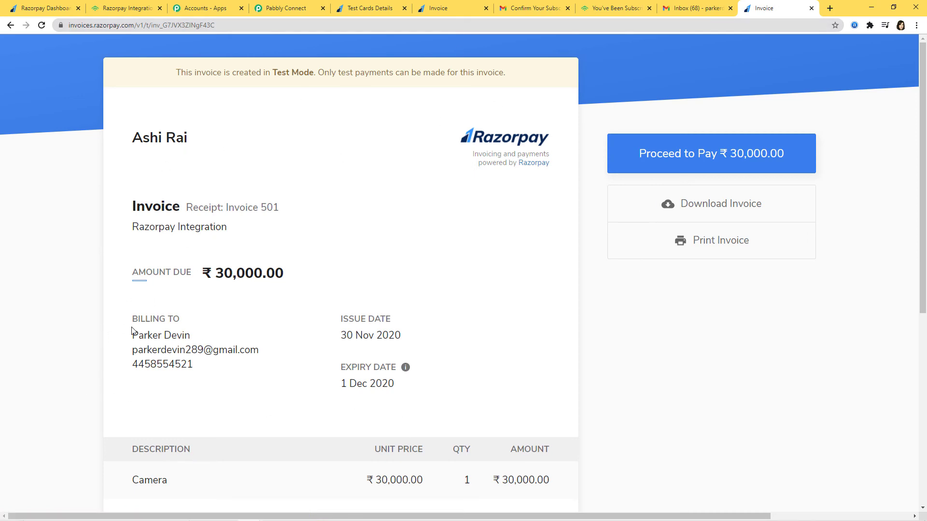
left_click(714, 159)
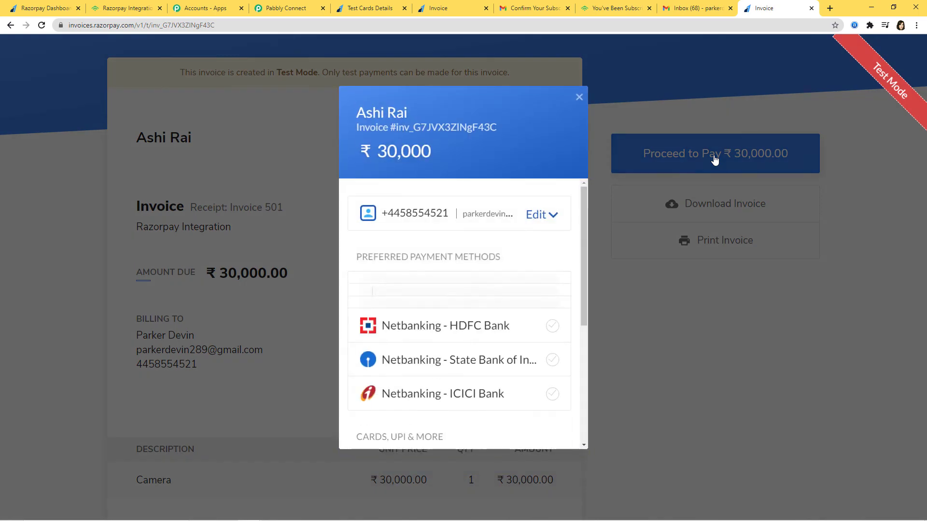
scroll(466, 357, "down", 3)
left_click(467, 298)
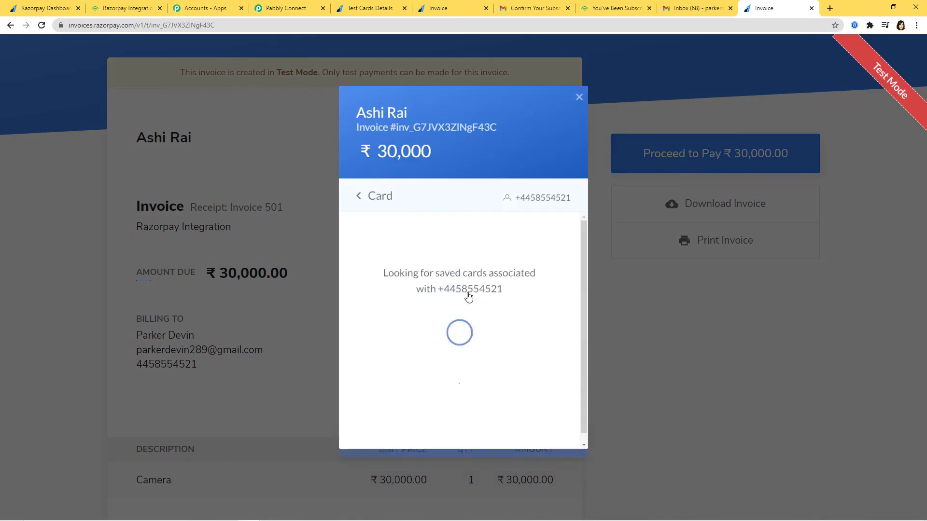
Step: Enter the Visa test card number, expiry 03/35, cardholder name and CVV 123
left_click(376, 9)
right_click(424, 271)
left_click(443, 275)
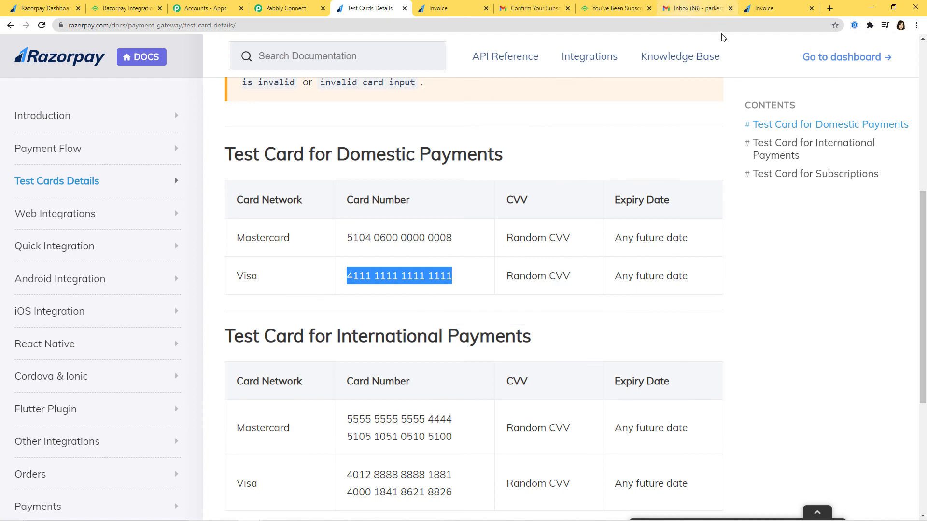
left_click(763, 8)
key("ctrl+v")
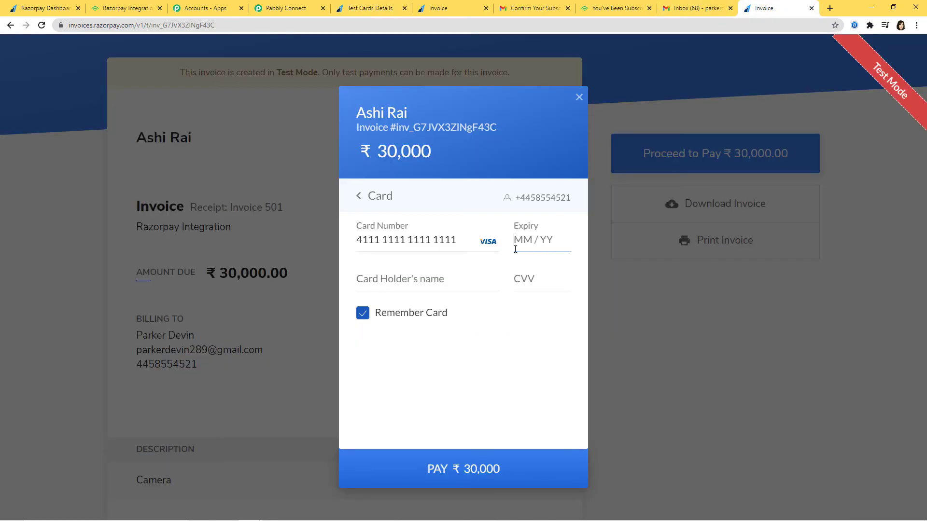
type("0335")
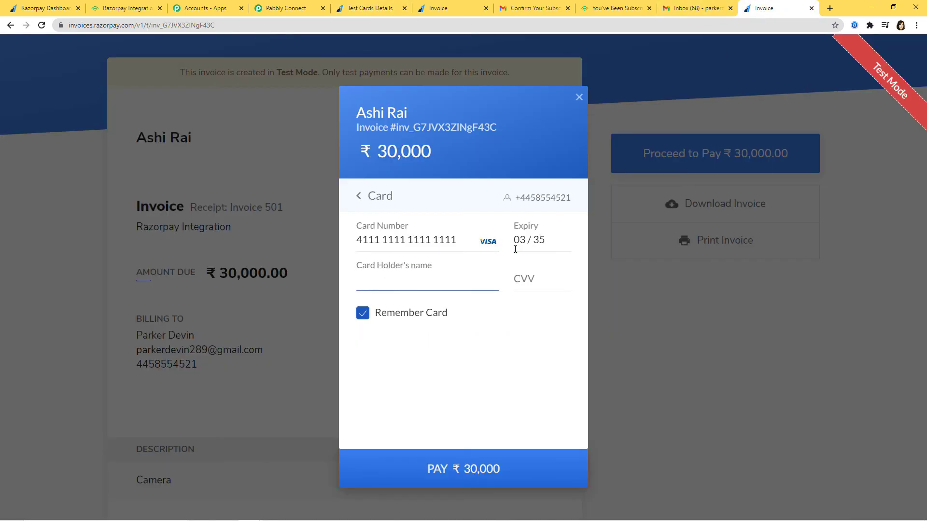
type("Devin")
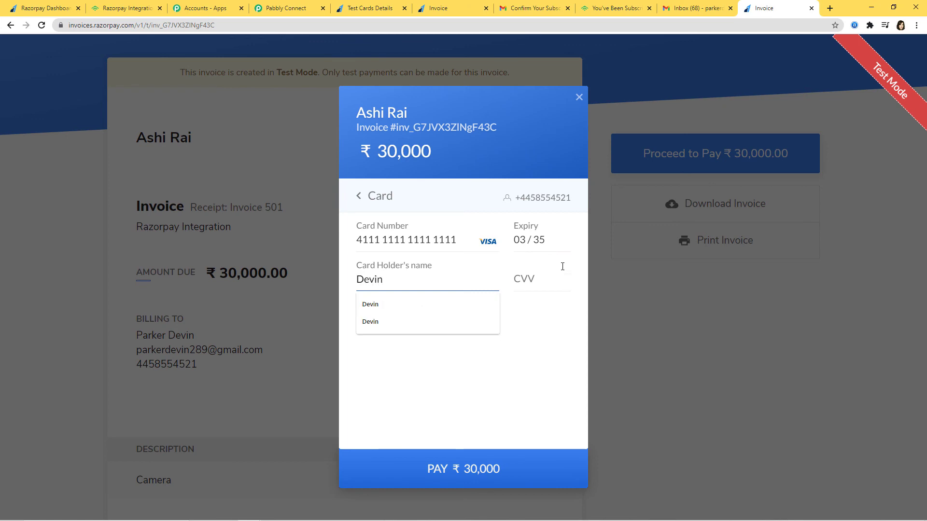
left_click(550, 282)
type("123")
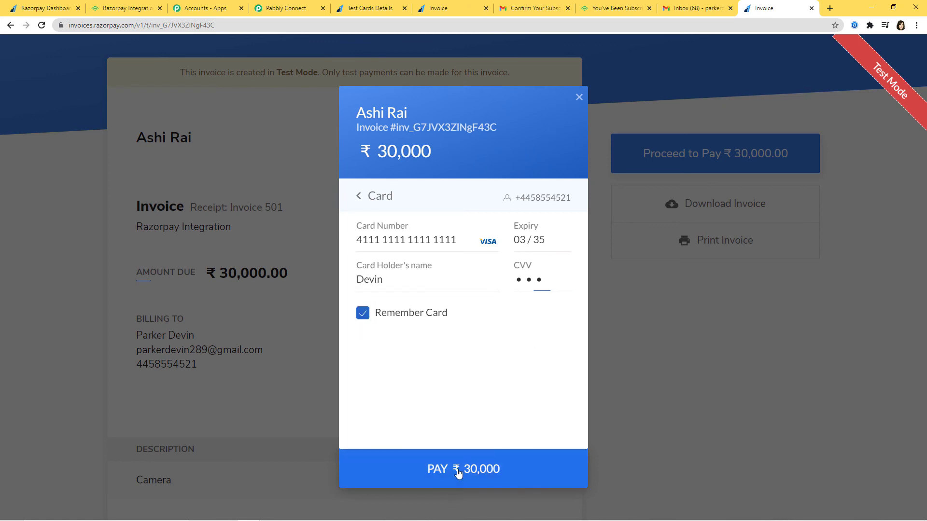
Step: Submit the ₹30,000 payment without saving the card and approve it on the bank page
left_click(455, 468)
left_click(498, 375)
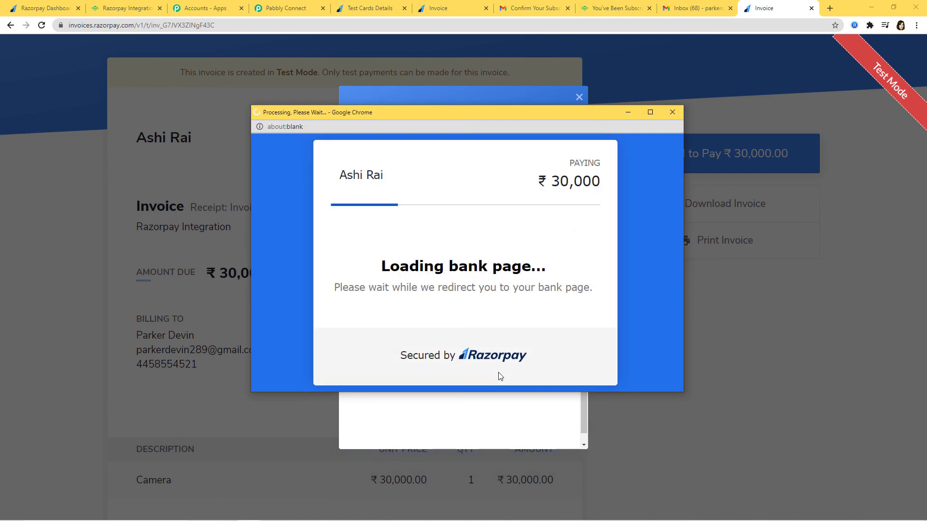
left_click(419, 364)
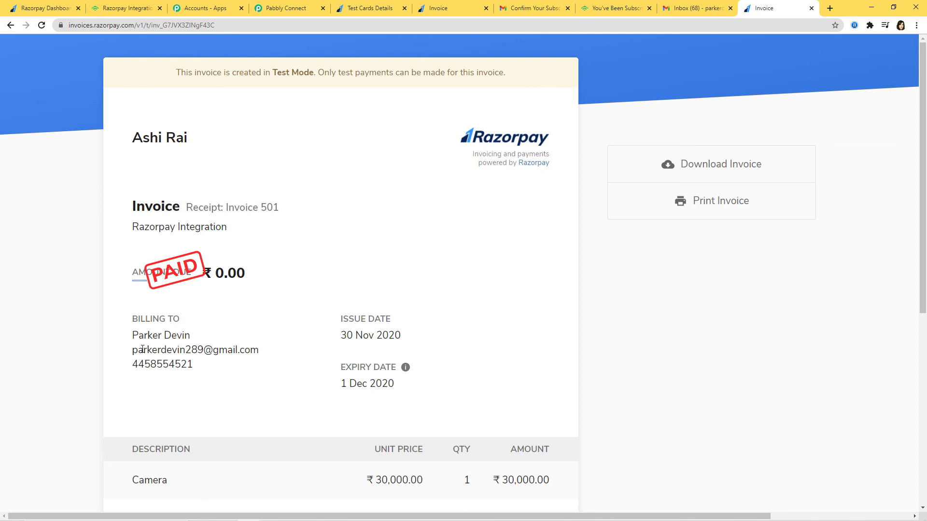
Step: Review the PAID Invoice 501 page showing ₹0.00 due, then move to the Gmail inbox
left_click_drag(376, 480, 402, 480)
left_click(538, 315)
left_click_drag(124, 354, 315, 361)
left_click(431, 338)
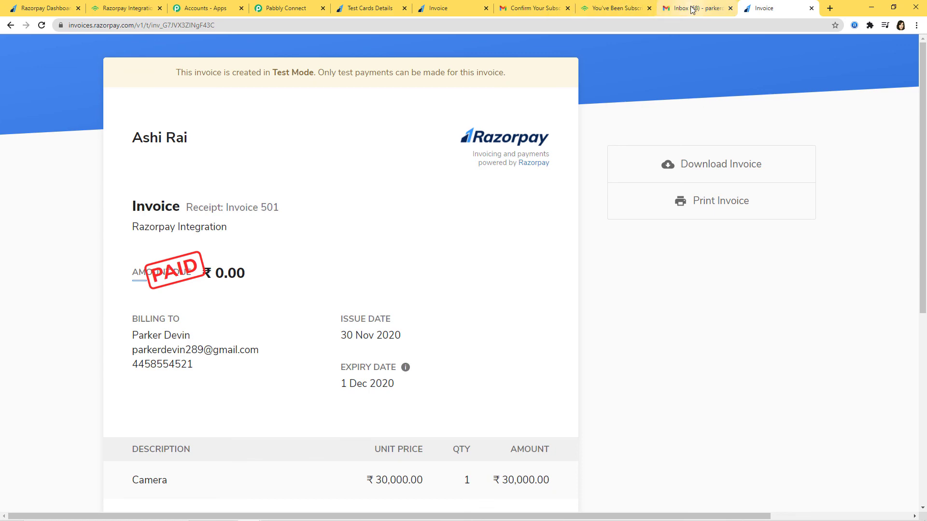
left_click(690, 8)
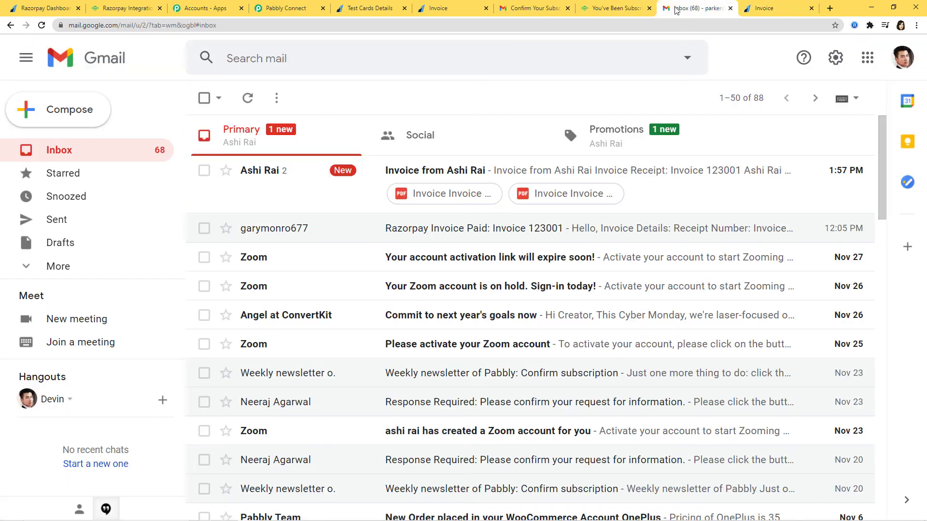
Step: Open the new Confirm Your Subscription email under Promotions and confirm with 'Yes, I want to subscribe.'
left_click(248, 98)
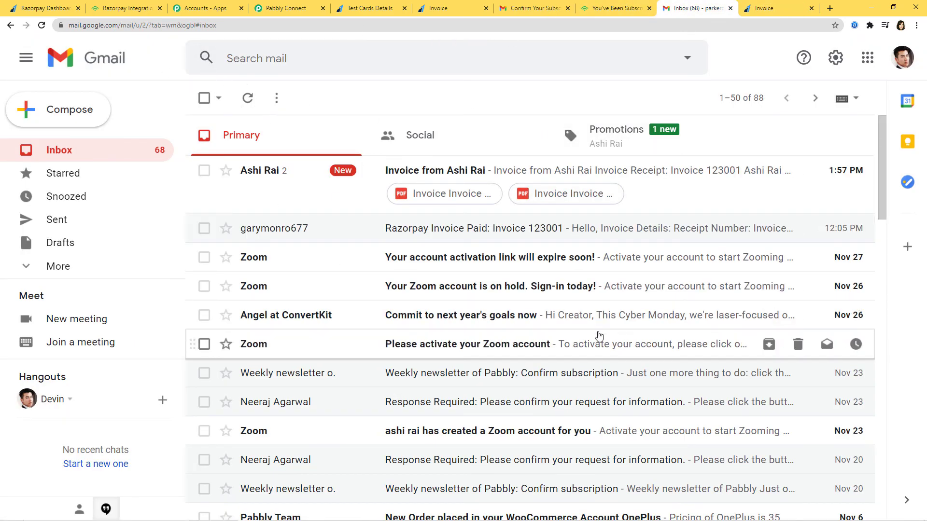
left_click(630, 148)
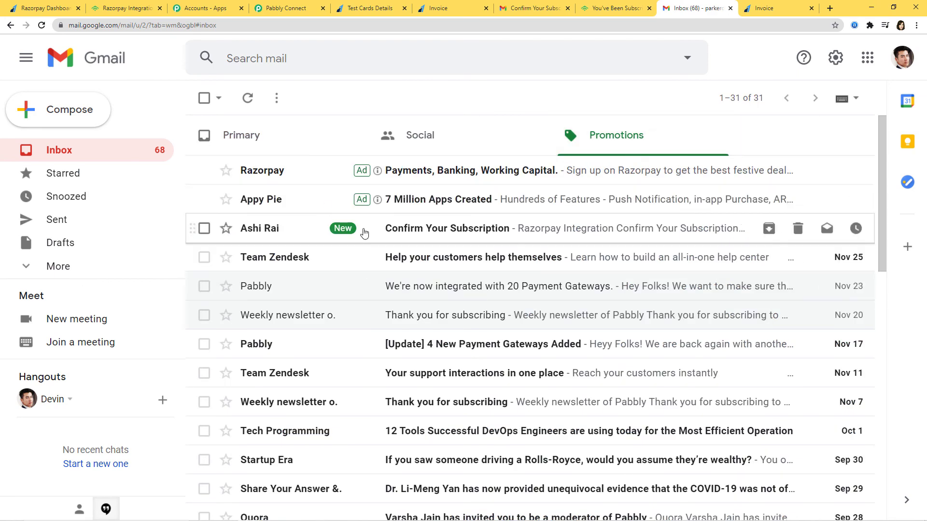
left_click(549, 235)
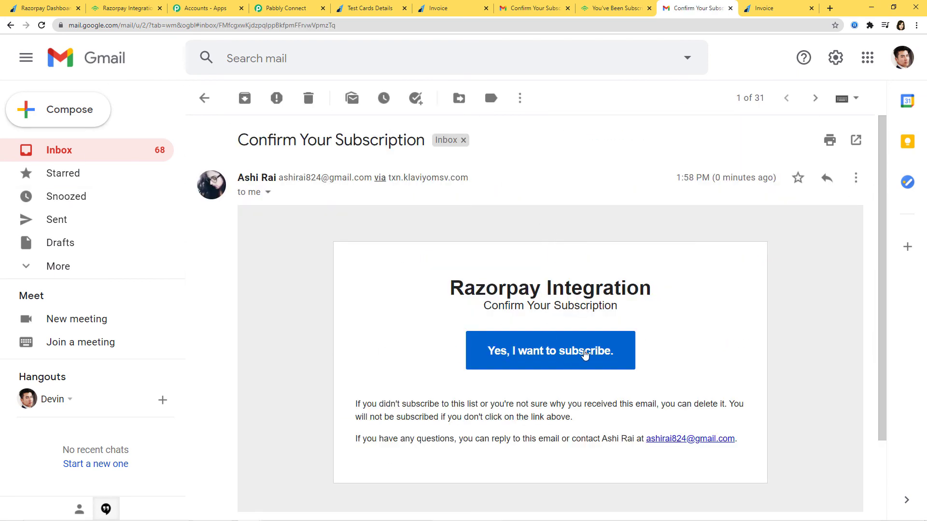
left_click(533, 358)
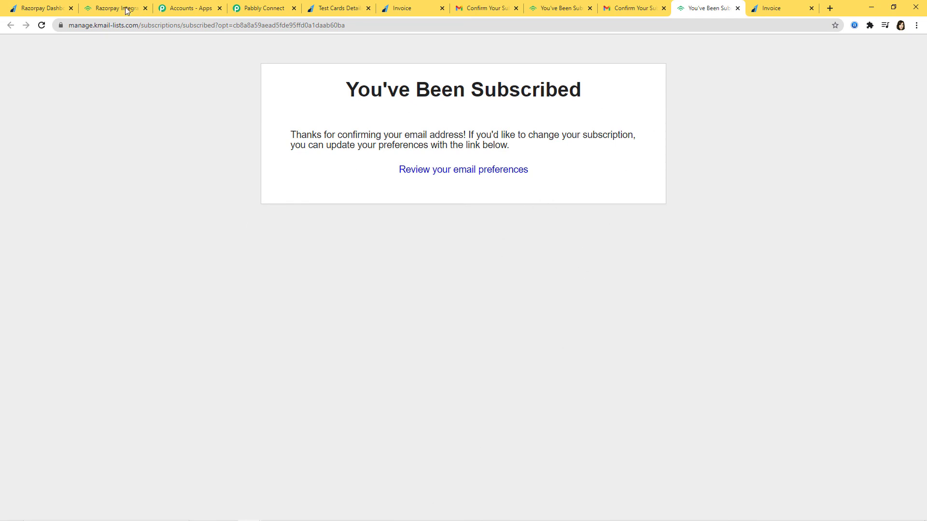
left_click(107, 10)
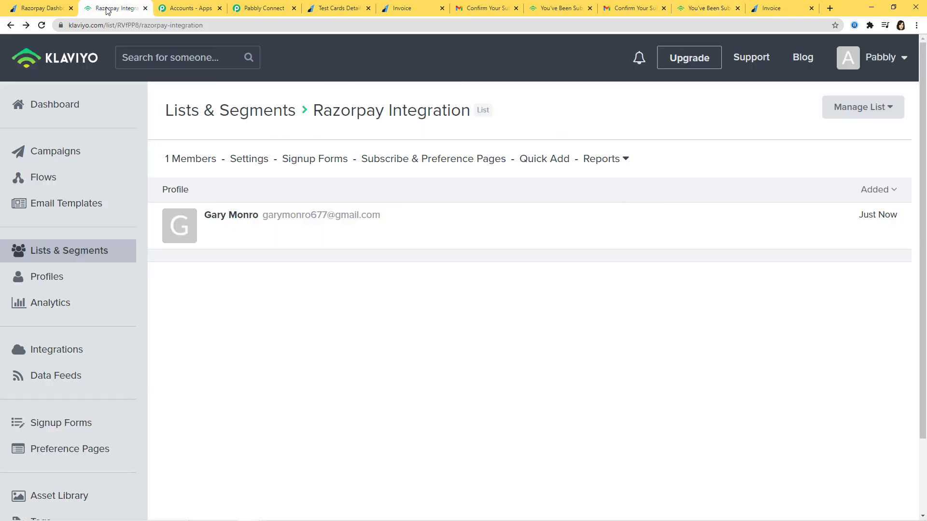
Step: Reload the Razorpay Integration list to see it now holds 2 members
left_click(42, 25)
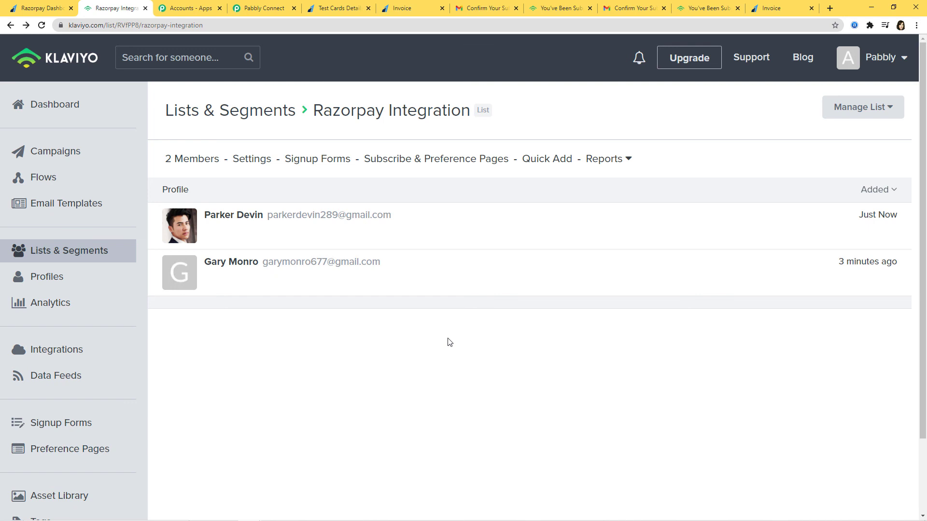
left_click(261, 8)
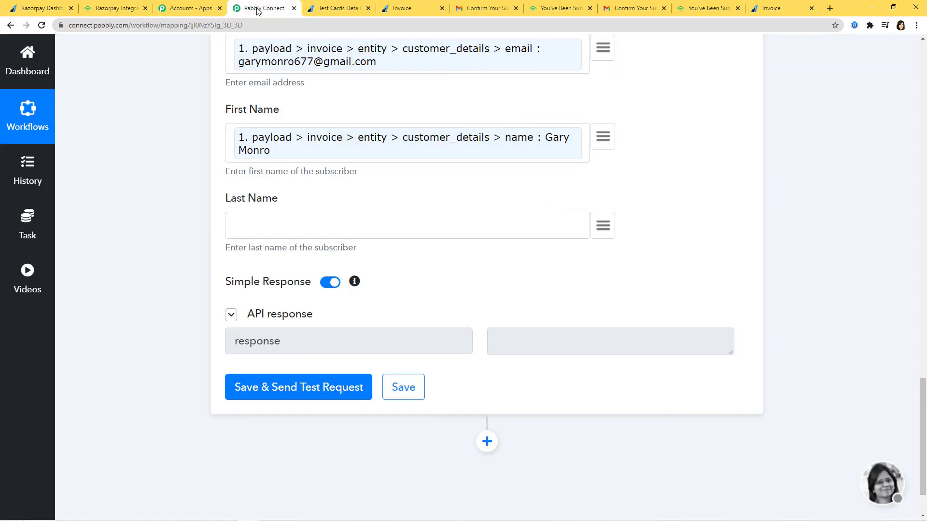
Step: Scroll to the top and collapse the Razorpay Invoice Paid trigger step
scroll(831, 407, "up", 3)
scroll(830, 407, "up", 9)
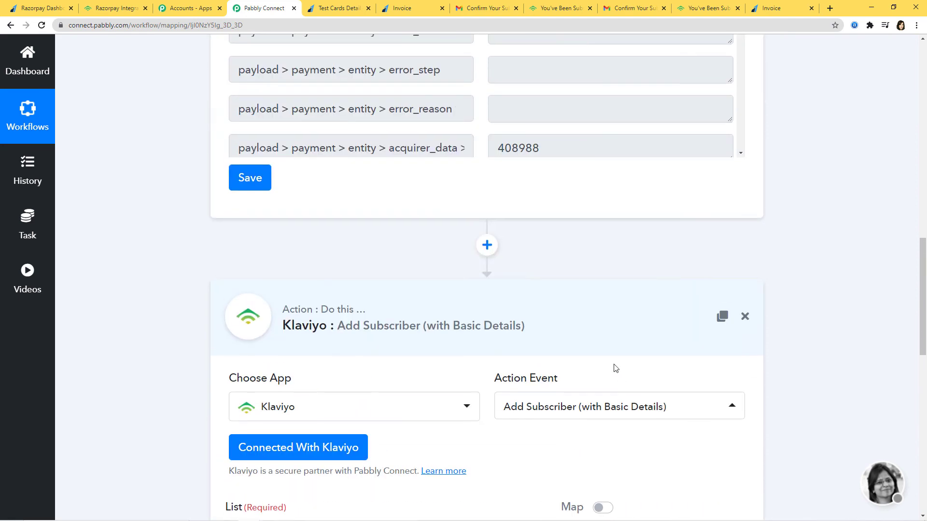
scroll(864, 422, "up", 3)
scroll(864, 422, "up", 14)
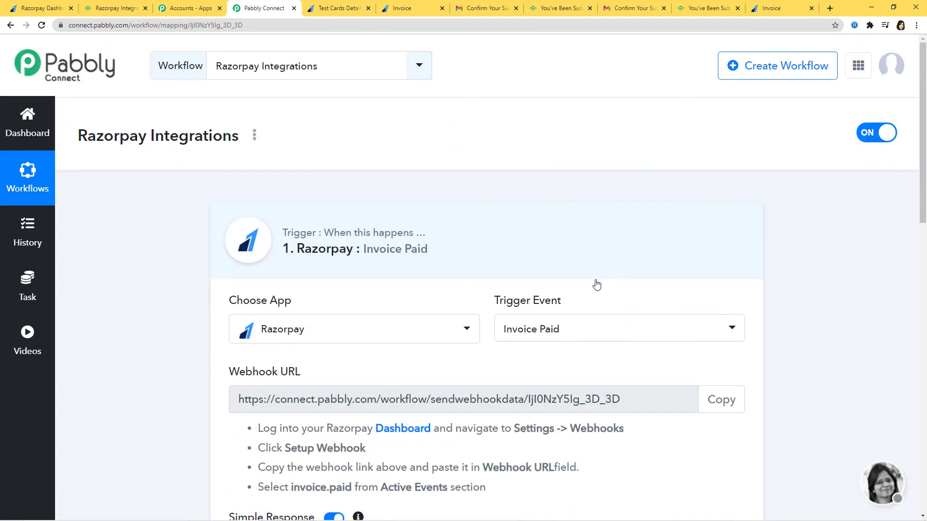
left_click(597, 284)
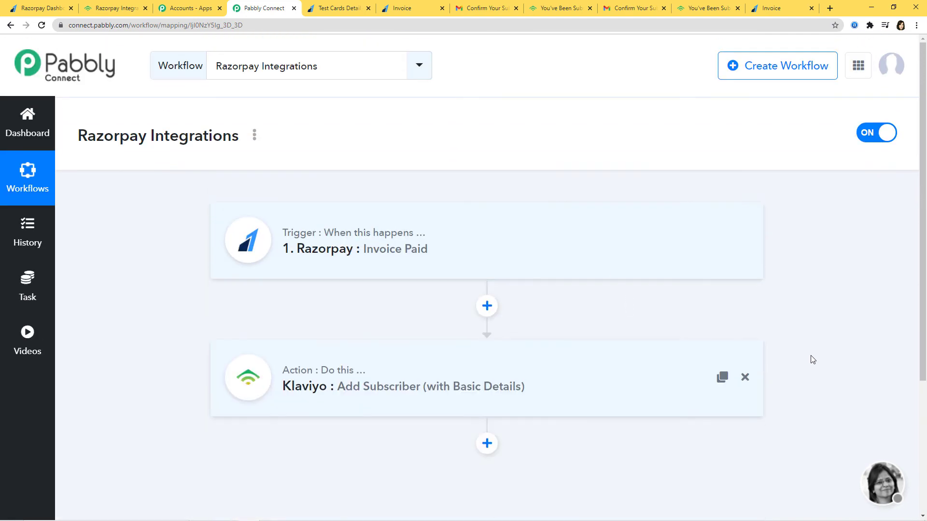